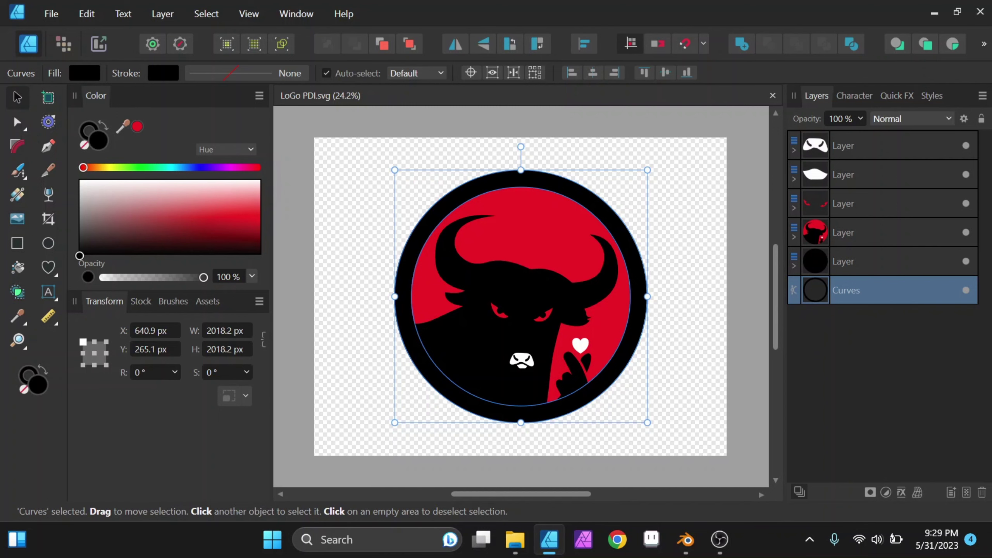
- Select the bull silhouette curve in Affinity Designer, then switch to the Blender badge scene
{"action": "key", "text": "ctrl+d"}
{"action": "left_click", "coordinate": [469, 254], "text": "ctrl"}
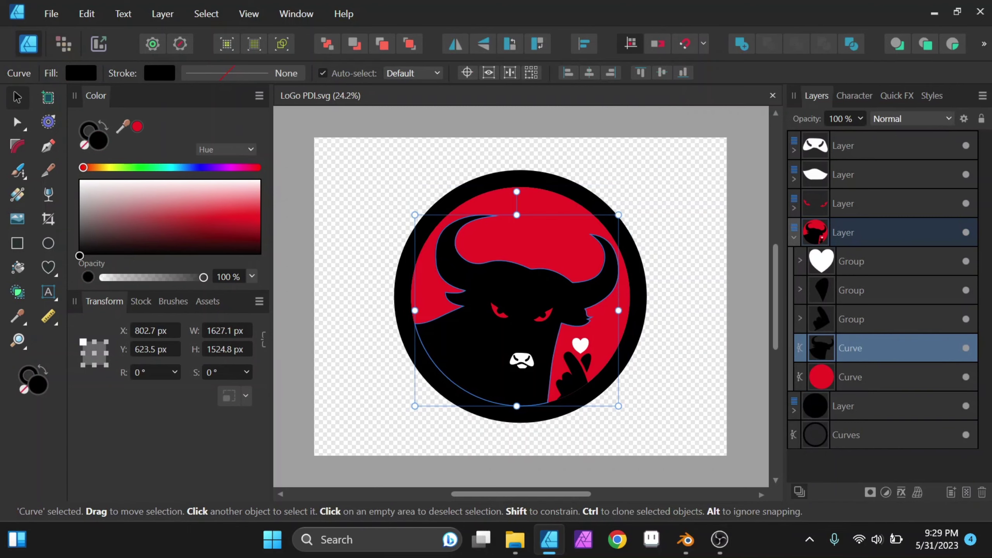
{"action": "left_click", "coordinate": [685, 539]}
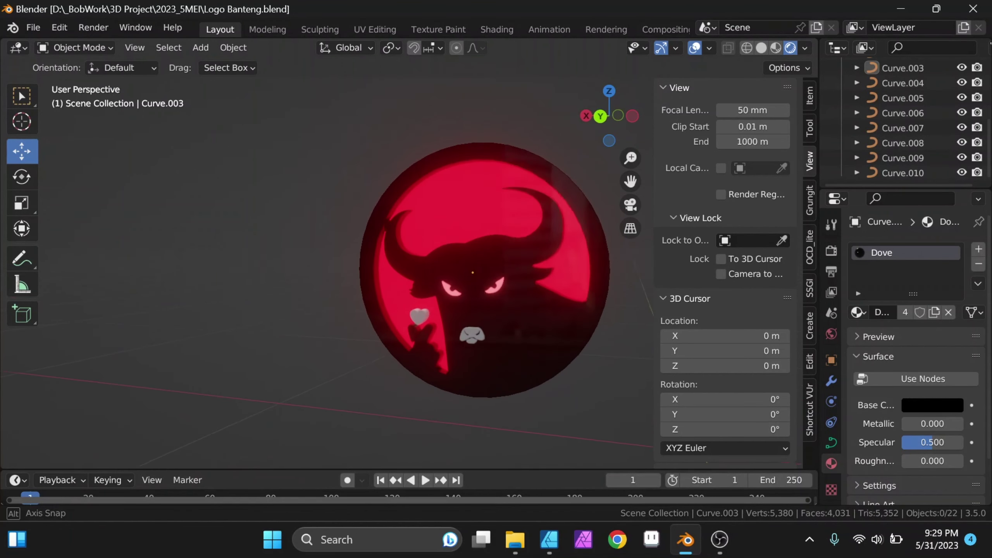
- Orbit to view the glowing badge from the side, then return to Affinity Designer
{"action": "middle_click_drag", "start_coordinate": [468, 270], "coordinate": [367, 274]}
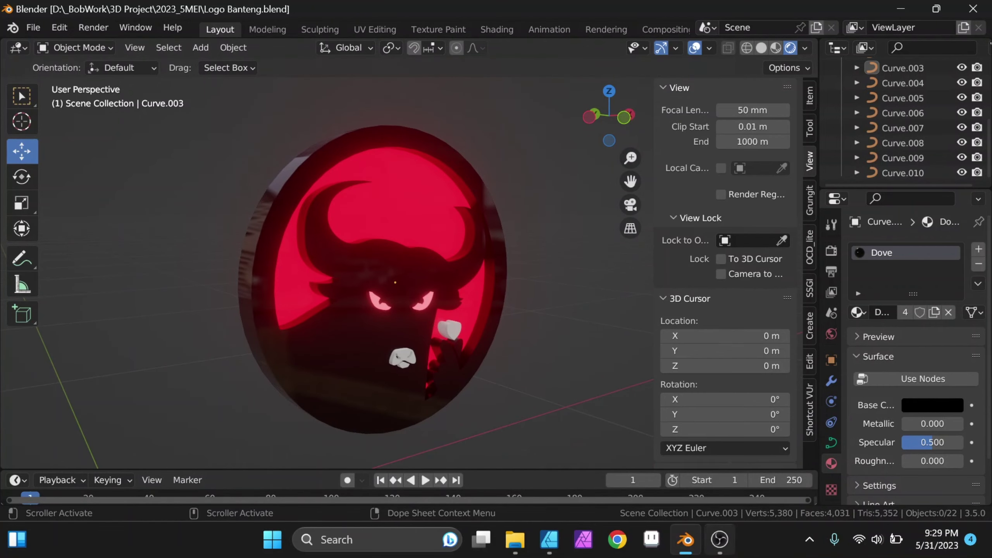
{"action": "left_click", "coordinate": [720, 539]}
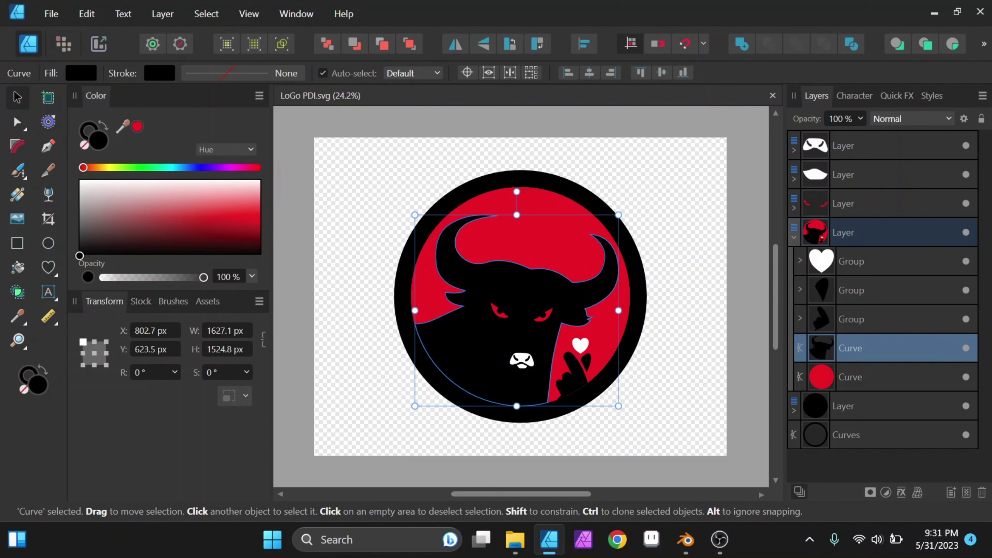
- Marquee-select every part of the bull logo, then clear the selection
{"action": "key", "text": "ctrl+d"}
{"action": "left_click_drag", "start_coordinate": [368, 157], "coordinate": [677, 425]}
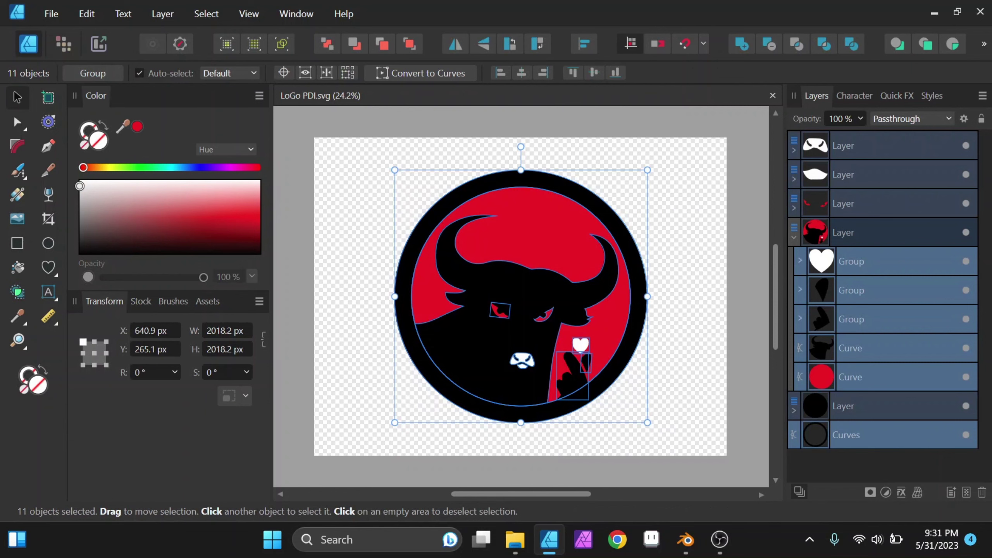
{"action": "key", "text": "ctrl+d"}
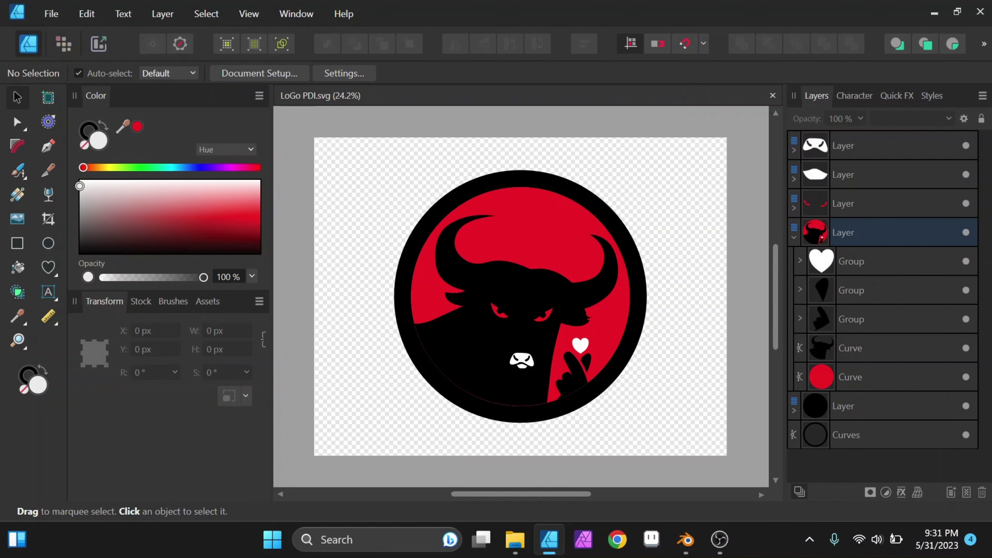
- Review and confirm the SVG export settings for the bull logo, then switch to Blender
{"action": "left_click", "coordinate": [51, 14]}
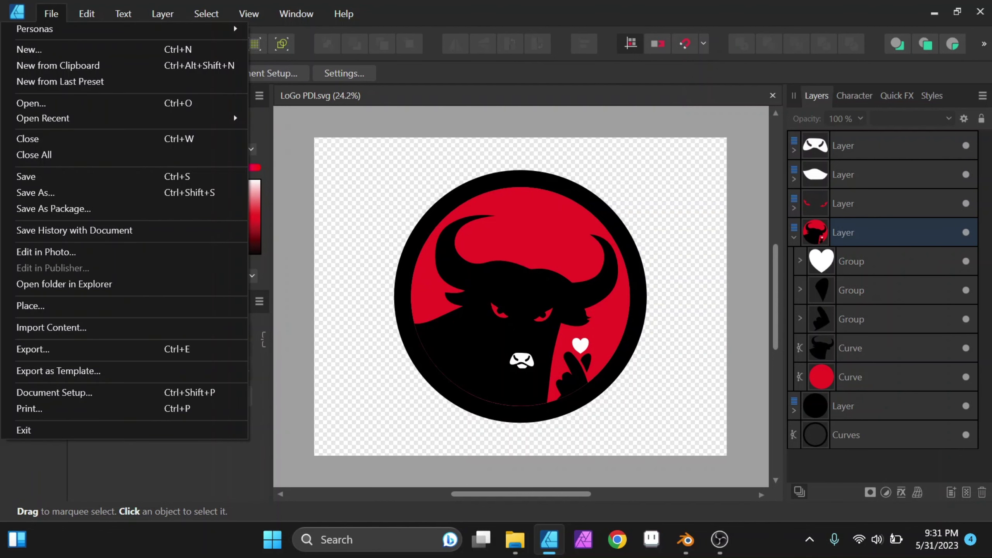
{"action": "left_click", "coordinate": [33, 349]}
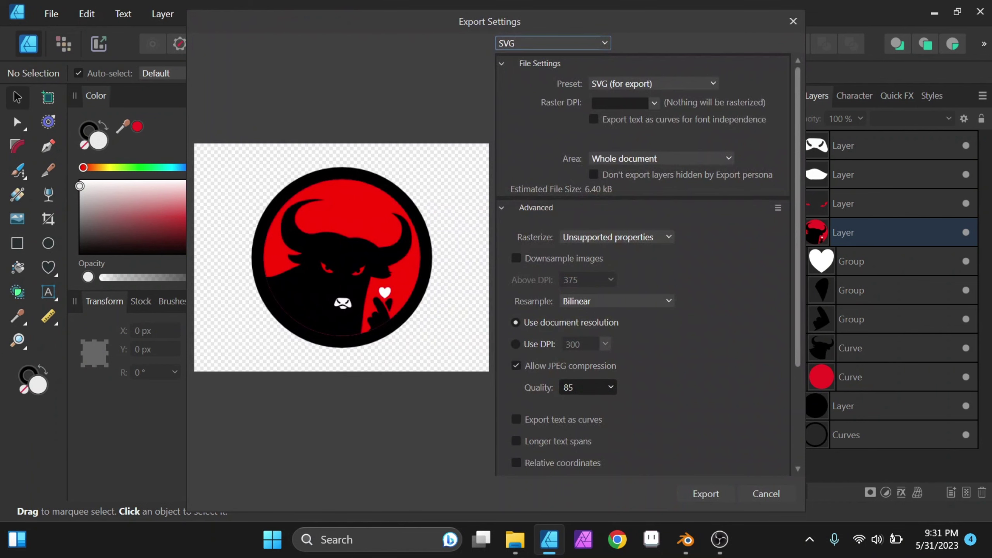
{"action": "left_click", "coordinate": [793, 21]}
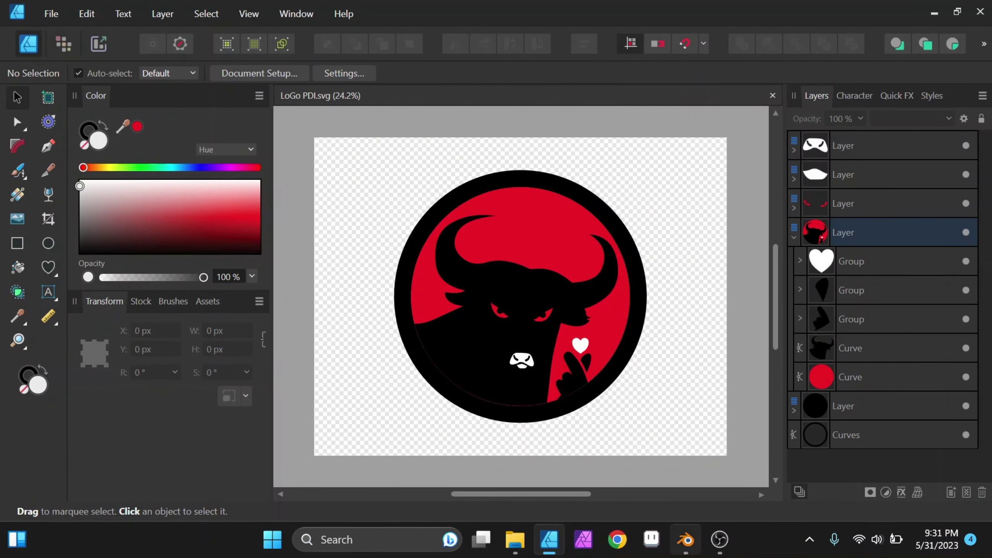
{"action": "left_click", "coordinate": [601, 356]}
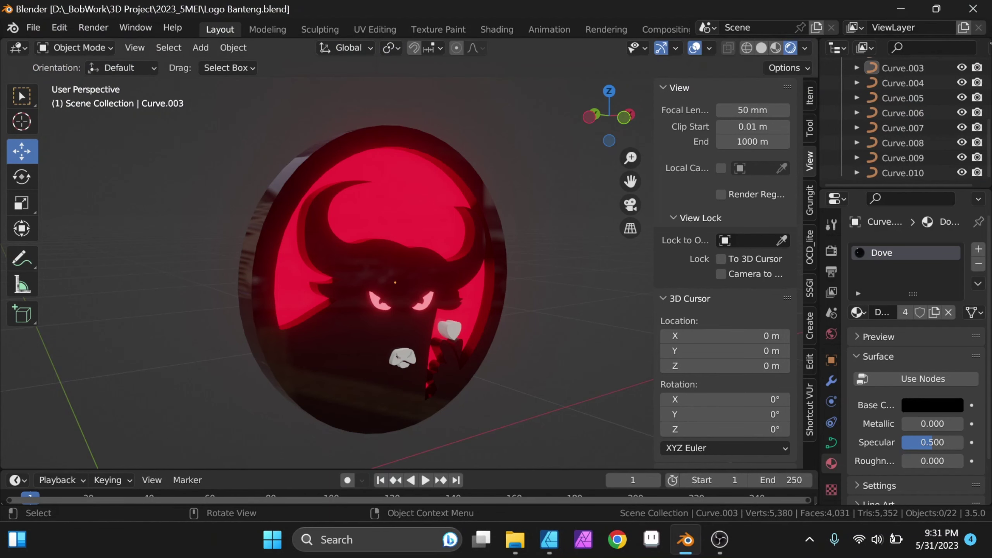
- Start a new General scene, delete the default cube, and open the File menu
{"action": "scroll", "coordinate": [373, 279], "scroll_direction": "down", "scroll_amount": 3}
{"action": "middle_click_drag", "start_coordinate": [373, 279], "coordinate": [338, 278]}
{"action": "key", "text": "ctrl+n"}
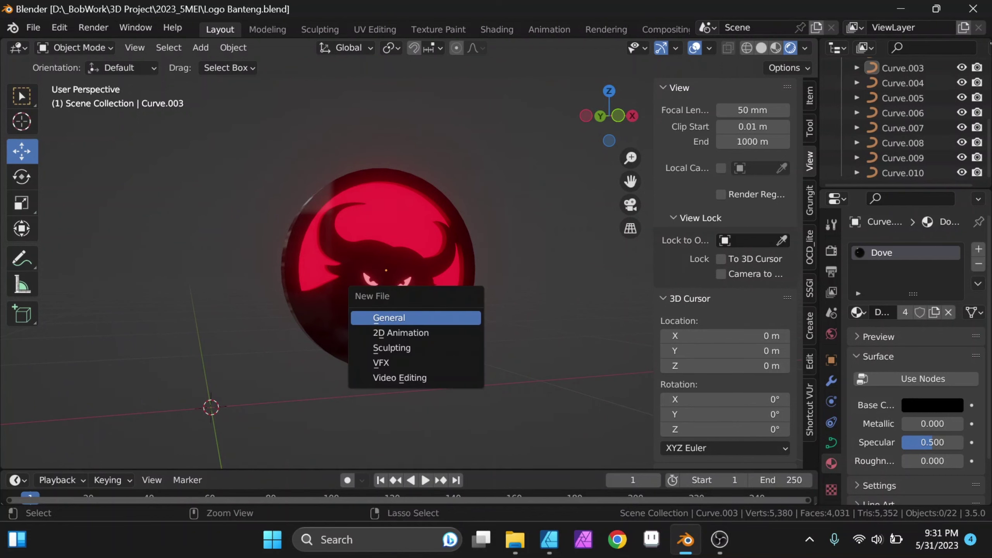
{"action": "key", "text": "Return"}
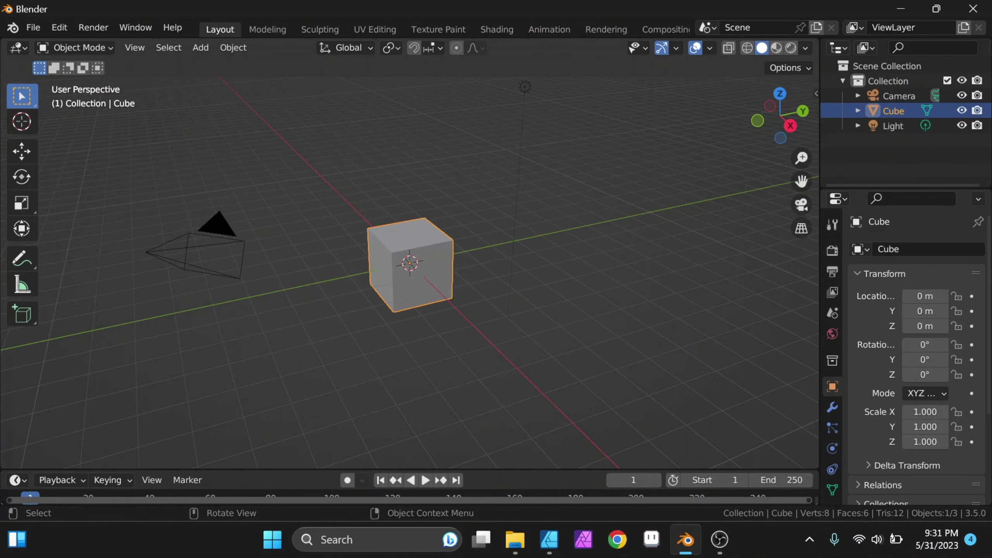
{"action": "key", "text": "Delete"}
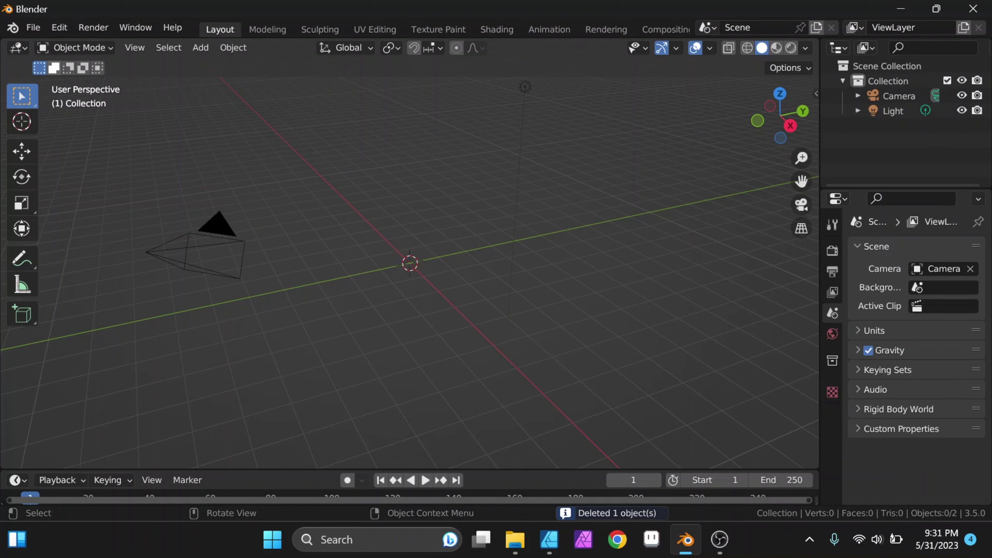
{"action": "left_click", "coordinate": [34, 27]}
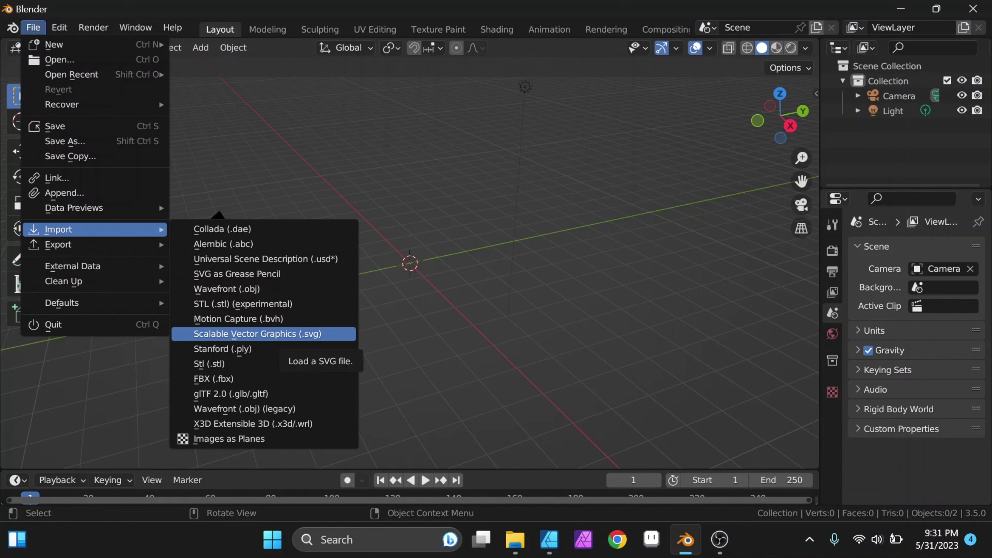
- Import LoGo PDI.svg from the recent Materi folder as Scalable Vector Graphics
{"action": "left_click", "coordinate": [257, 334]}
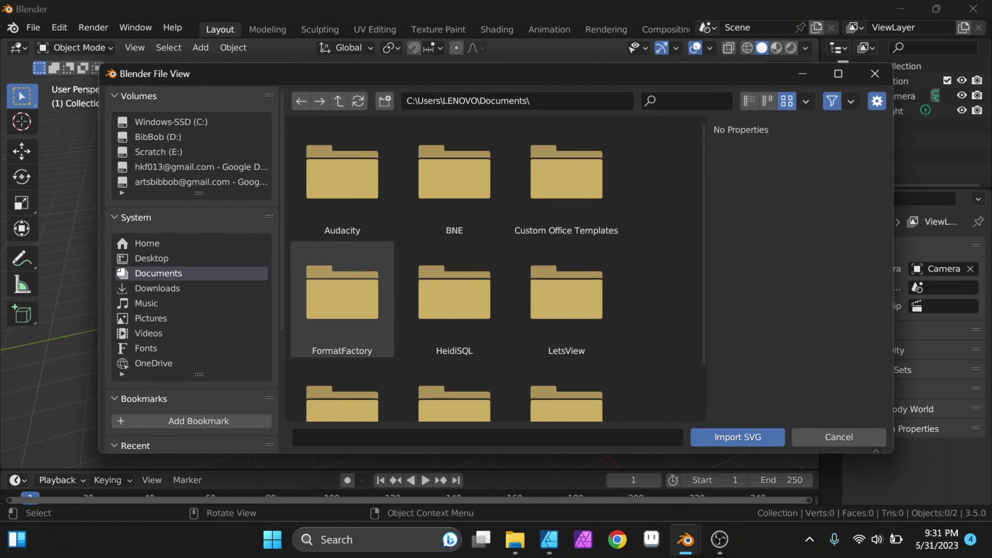
{"action": "scroll", "coordinate": [192, 274], "scroll_direction": "down", "scroll_amount": 2}
{"action": "scroll", "coordinate": [191, 273], "scroll_direction": "down", "scroll_amount": 4}
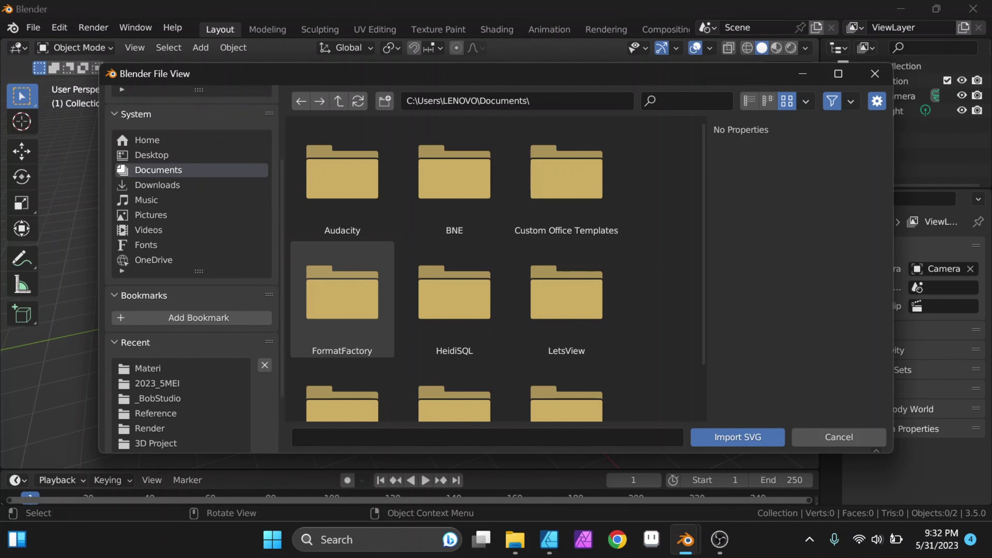
{"action": "left_click", "coordinate": [147, 368]}
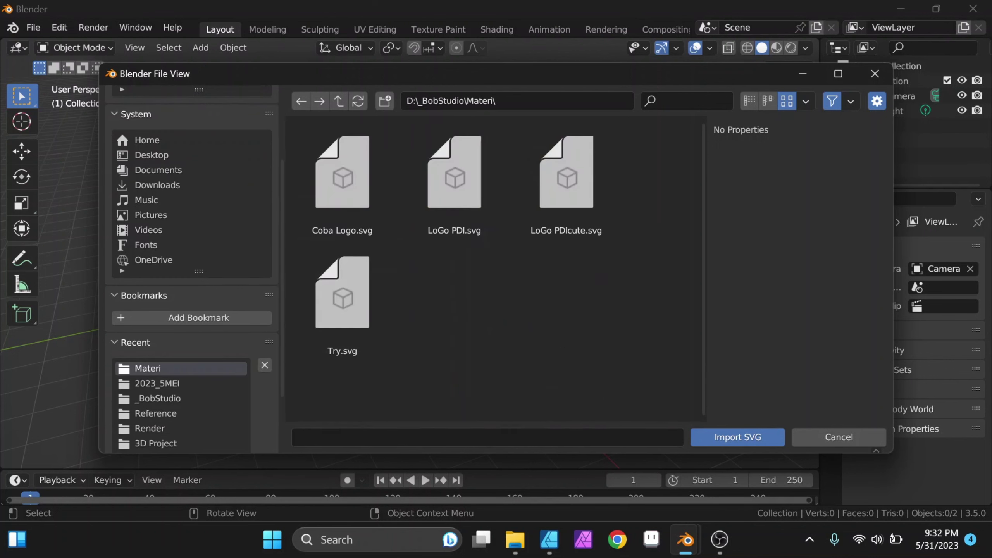
{"action": "left_click", "coordinate": [454, 180]}
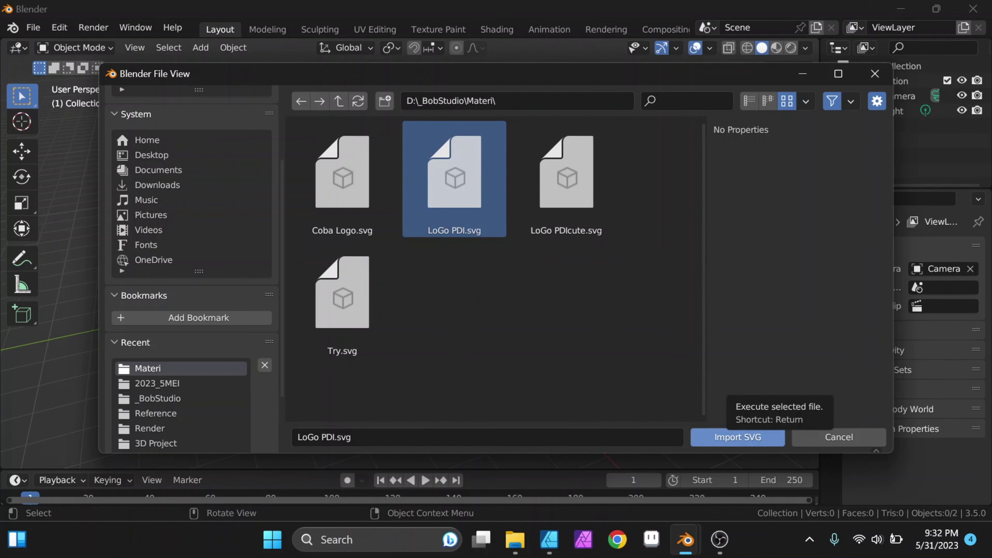
{"action": "left_click", "coordinate": [737, 437]}
- Zoom in on the imported logo disc and switch shading to Material Preview
{"action": "scroll", "coordinate": [410, 270], "scroll_direction": "up", "scroll_amount": 2}
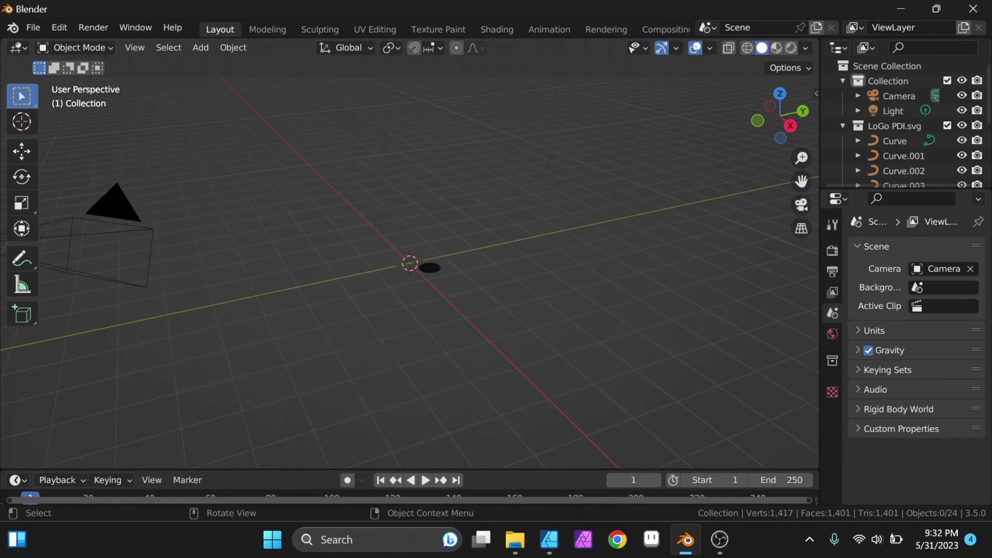
{"action": "scroll", "coordinate": [410, 269], "scroll_direction": "up", "scroll_amount": 2}
{"action": "scroll", "coordinate": [410, 270], "scroll_direction": "up", "scroll_amount": 2}
{"action": "scroll", "coordinate": [410, 270], "scroll_direction": "up", "scroll_amount": 2}
{"action": "mouse_move", "coordinate": [543, 317]}
{"action": "middle_mouse_down"}
{"action": "mouse_move", "coordinate": [485, 316]}
{"action": "mouse_move", "coordinate": [467, 344]}
{"action": "mouse_move", "coordinate": [504, 340]}
{"action": "middle_mouse_up"}
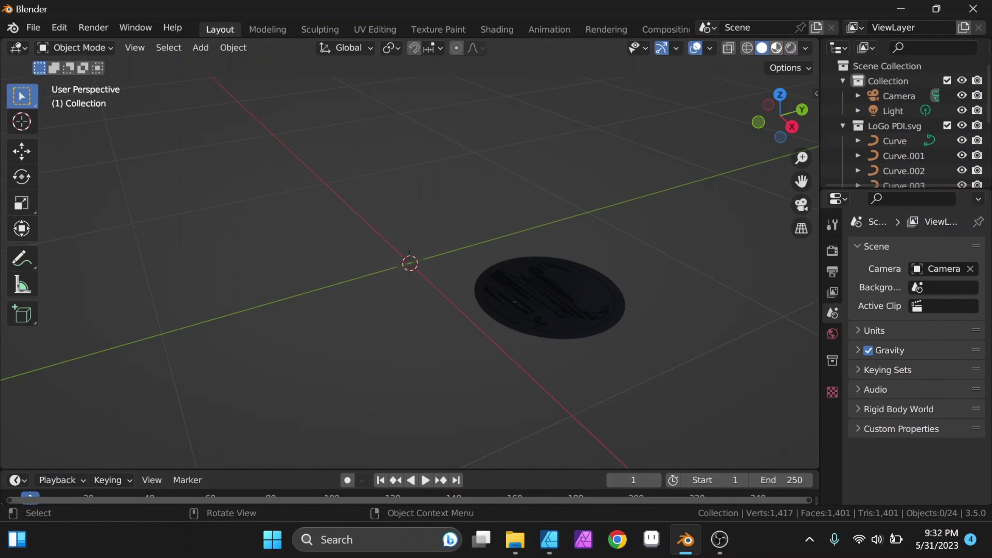
{"action": "left_click", "coordinate": [776, 48]}
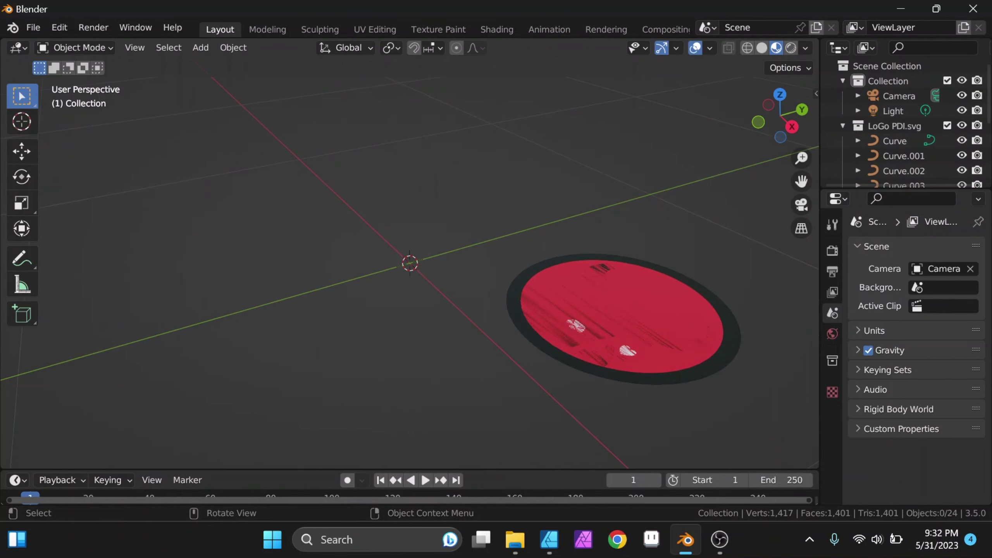
- Box-select all 22 curve objects of the imported logo
{"action": "middle_click_drag", "start_coordinate": [429, 253], "coordinate": [391, 258]}
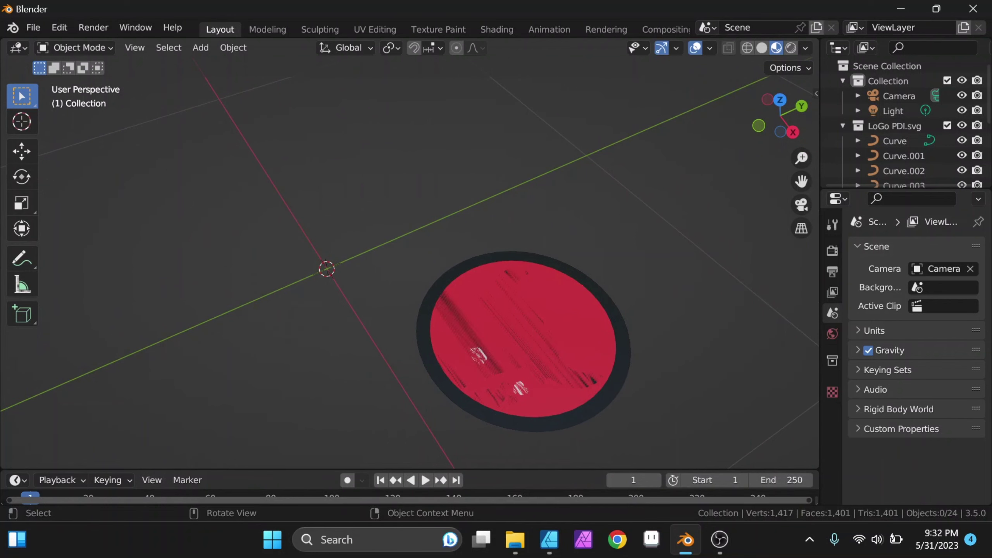
{"action": "middle_click_drag", "start_coordinate": [430, 254], "coordinate": [414, 246]}
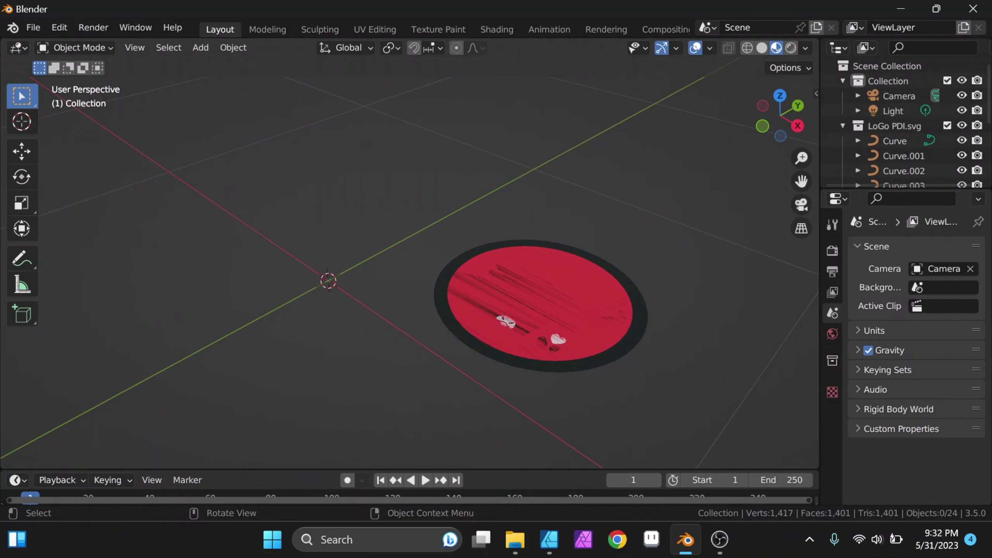
{"action": "left_click", "coordinate": [547, 313]}
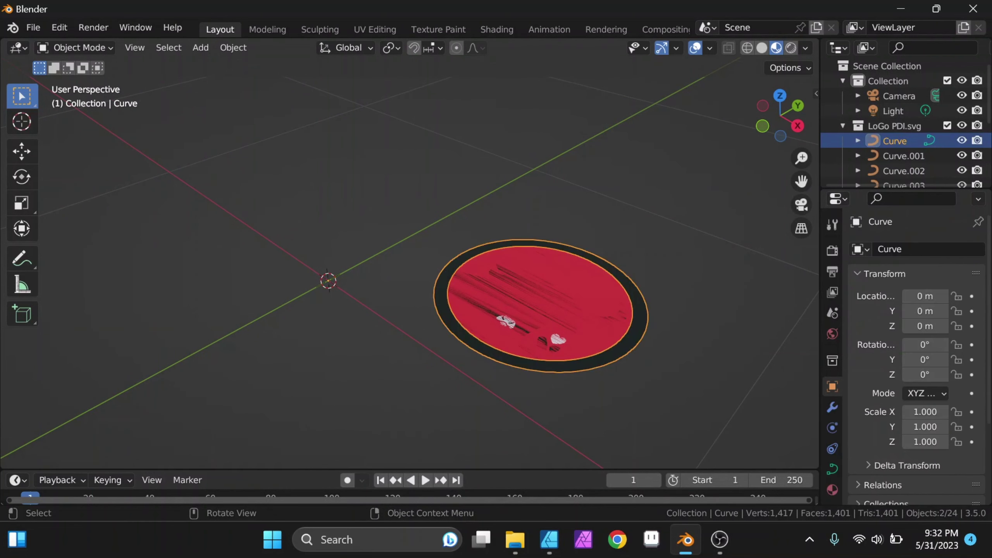
{"action": "left_click_drag", "start_coordinate": [689, 379], "coordinate": [382, 211]}
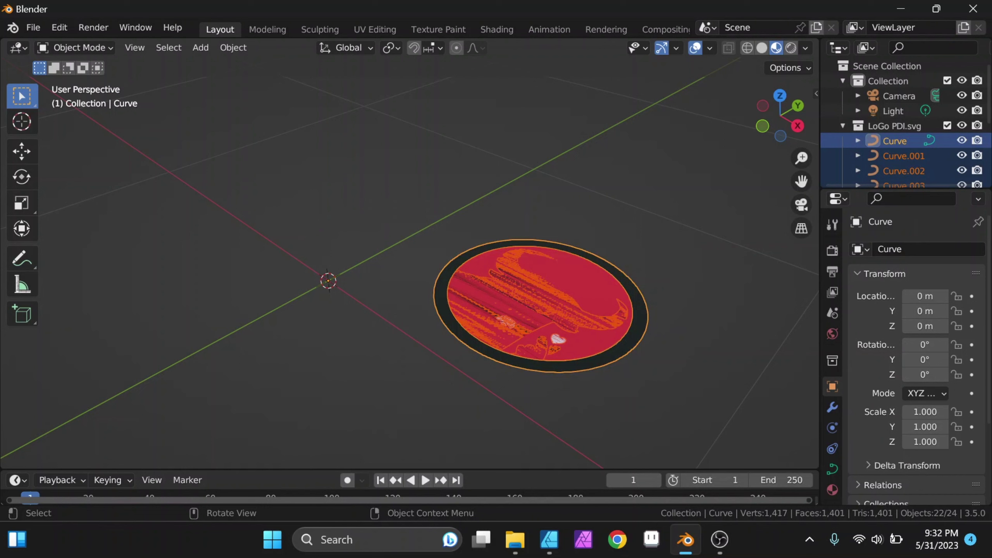
- Rotate the logo curves 90° about X, then select only the outer ring Curve
{"action": "key", "text": "r"}
{"action": "type", "text": "x"}
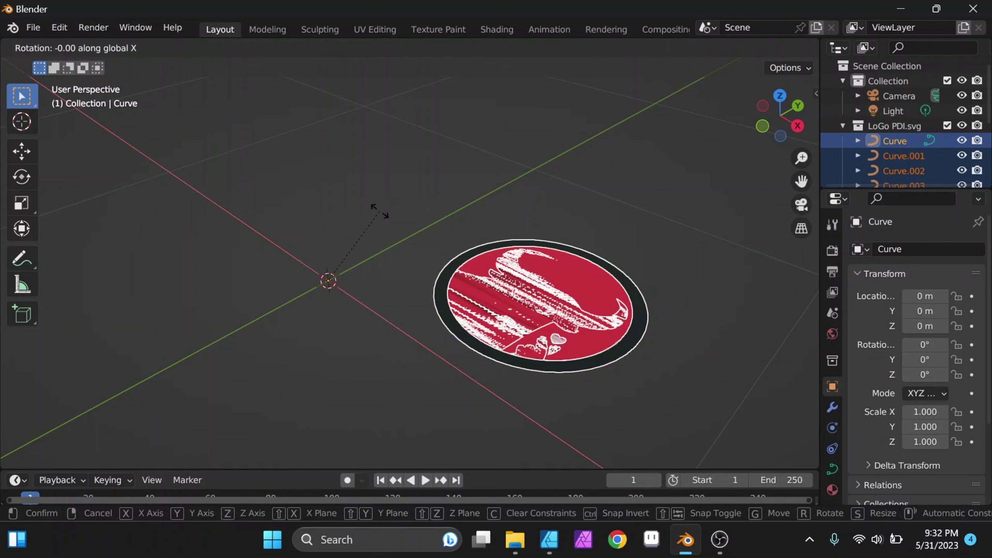
{"action": "type", "text": "90"}
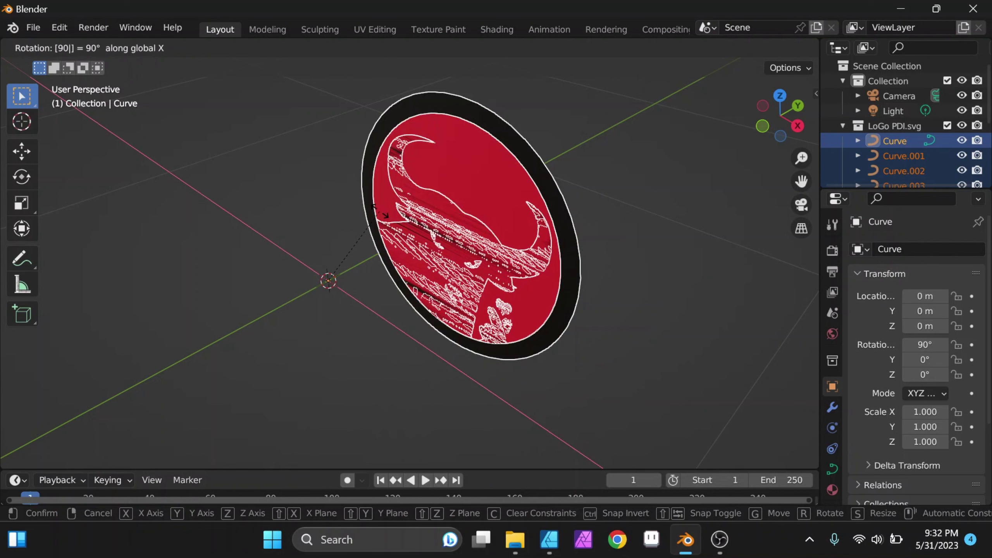
{"action": "key", "text": "Return"}
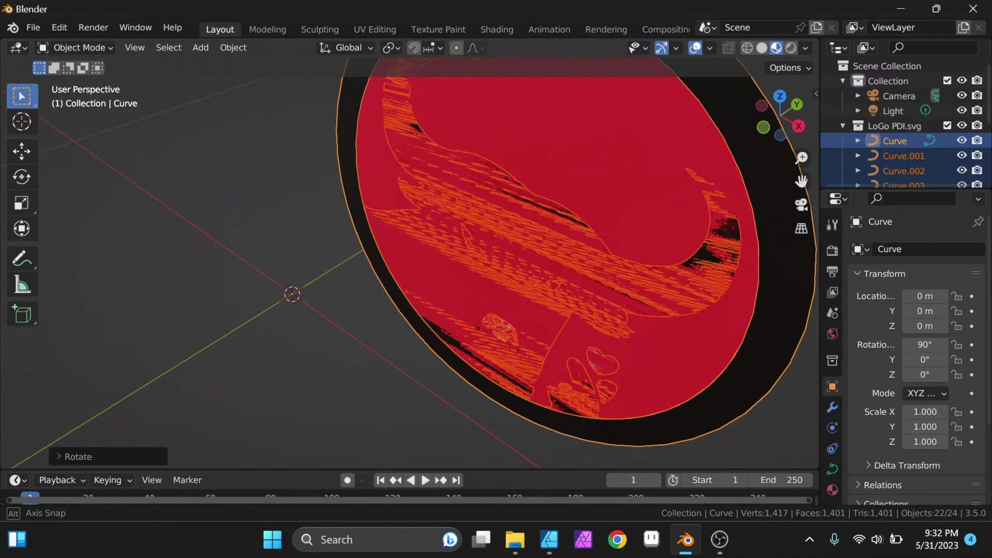
{"action": "mouse_move", "coordinate": [469, 234]}
{"action": "middle_mouse_down"}
{"action": "mouse_move", "coordinate": [477, 238]}
{"action": "mouse_move", "coordinate": [484, 219]}
{"action": "middle_mouse_up"}
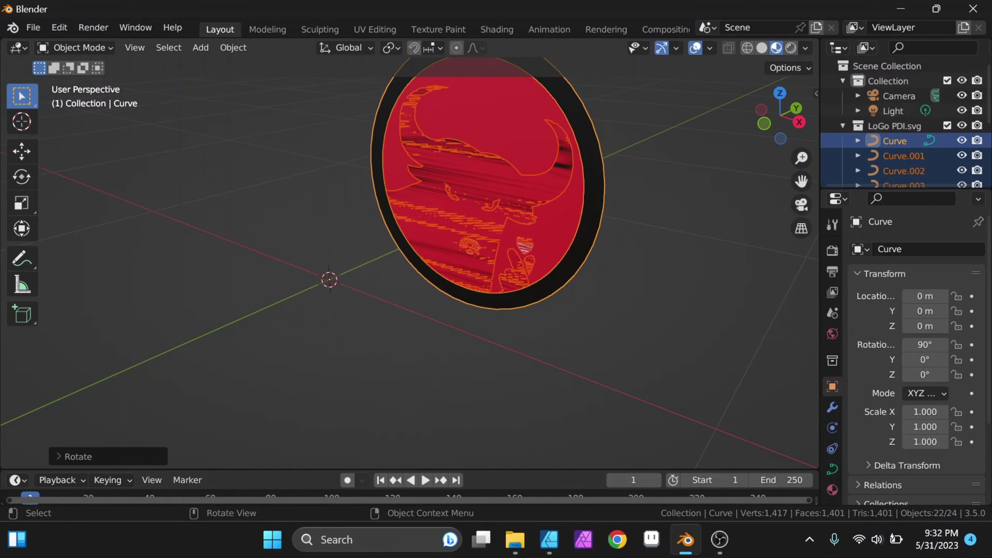
{"action": "scroll", "coordinate": [481, 191], "scroll_direction": "up", "scroll_amount": 2}
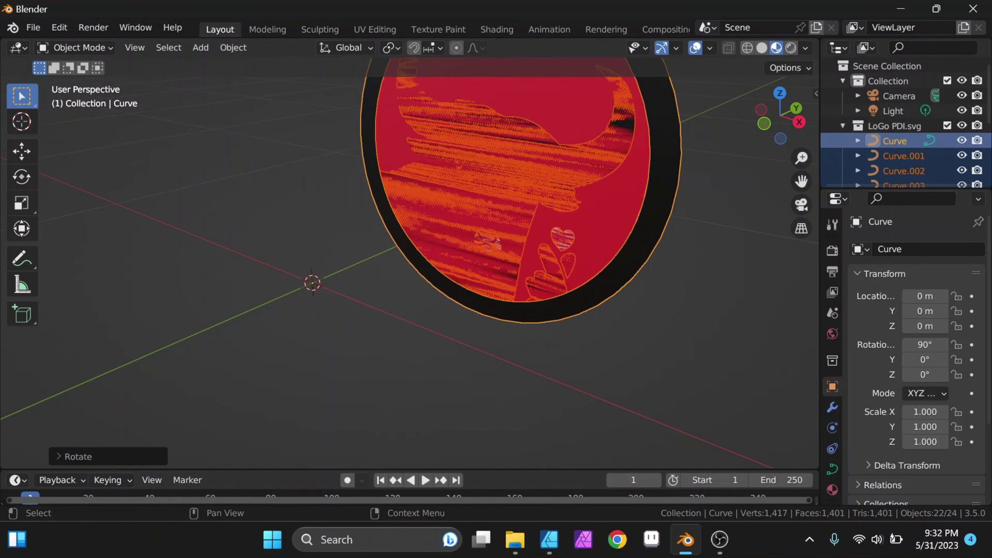
{"action": "left_click", "coordinate": [894, 141]}
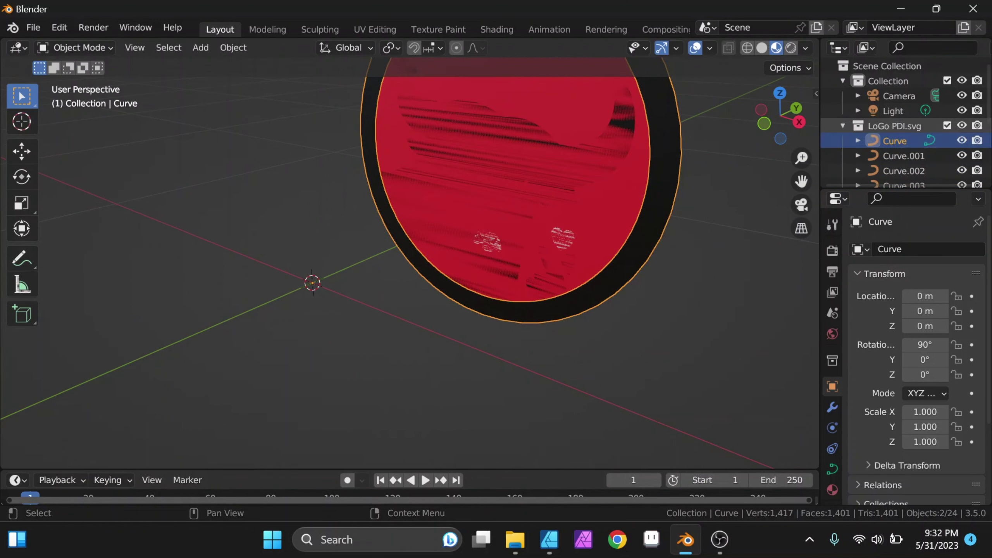
- Select the outer ring Curve and expand its Object Data Geometry settings
{"action": "left_click", "coordinate": [894, 126]}
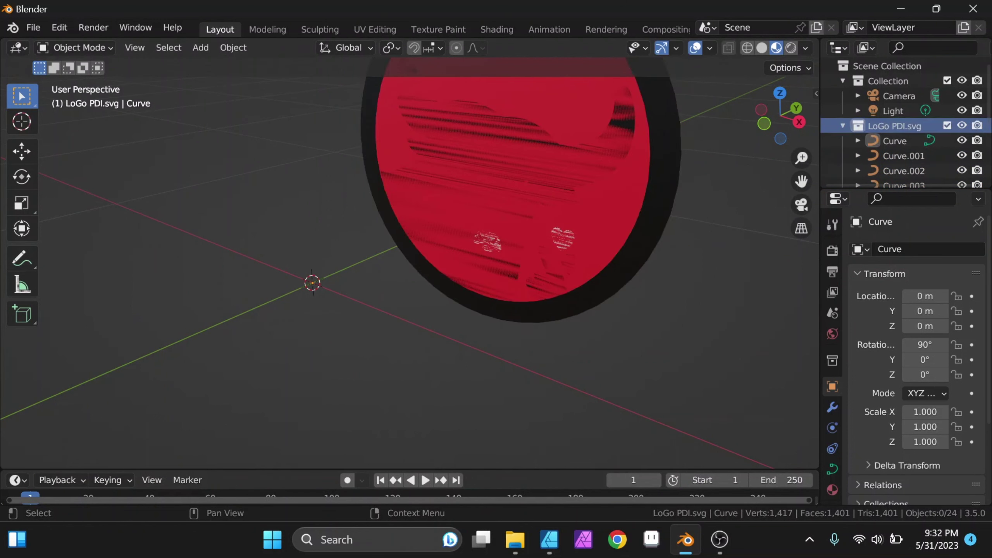
{"action": "scroll", "coordinate": [895, 126], "scroll_direction": "down", "scroll_amount": 2}
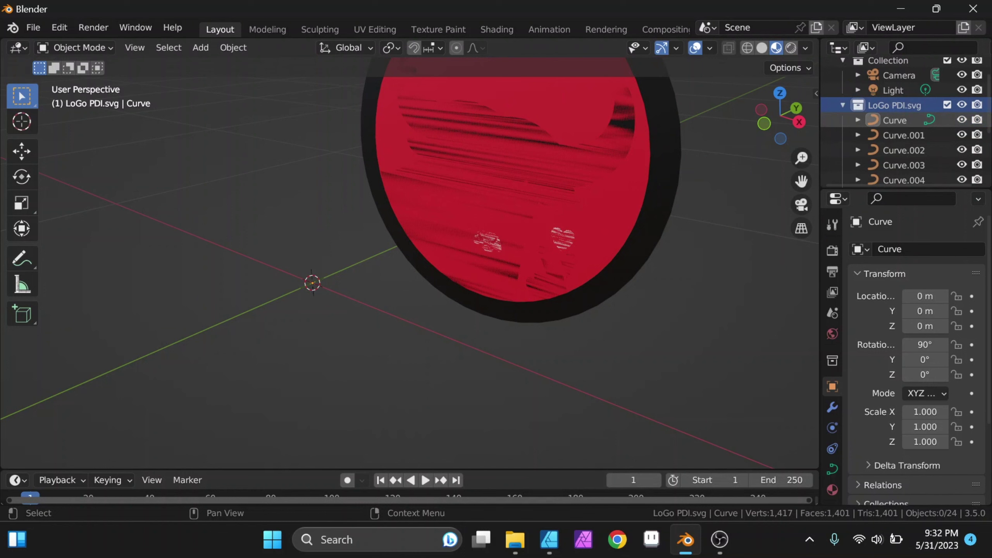
{"action": "left_click", "coordinate": [895, 120]}
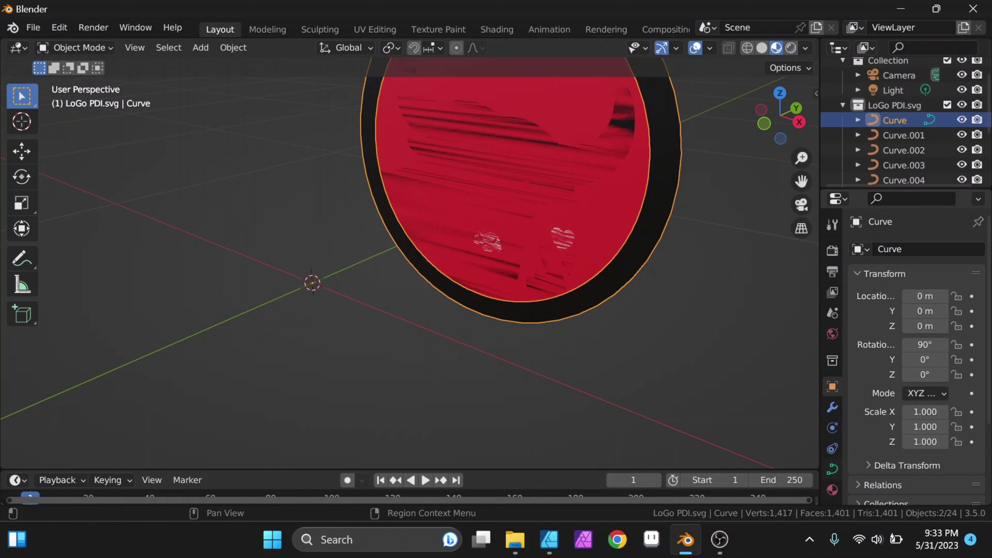
{"action": "left_click", "coordinate": [832, 468]}
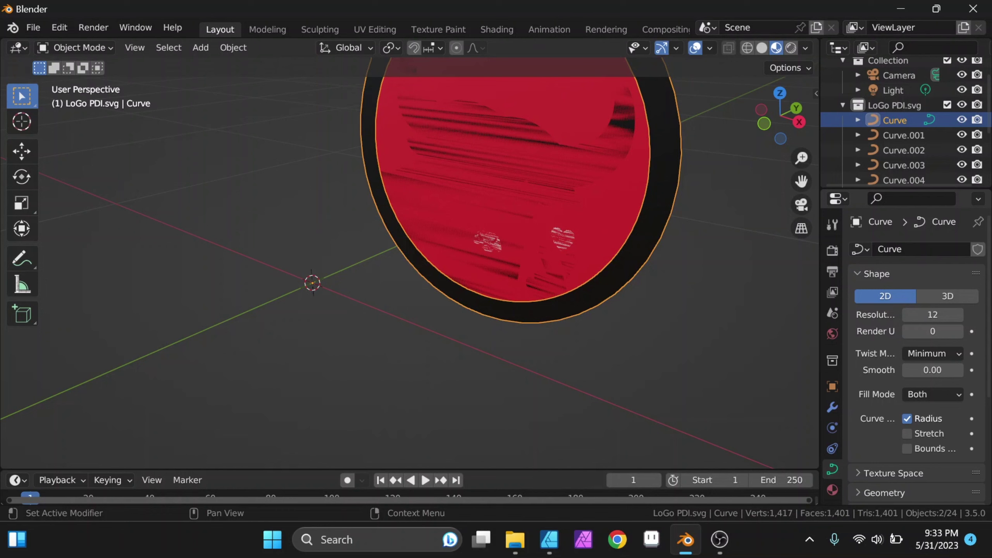
{"action": "scroll", "coordinate": [918, 351], "scroll_direction": "down", "scroll_amount": 3}
{"action": "scroll", "coordinate": [918, 352], "scroll_direction": "down", "scroll_amount": 1}
{"action": "scroll", "coordinate": [918, 352], "scroll_direction": "down", "scroll_amount": 1}
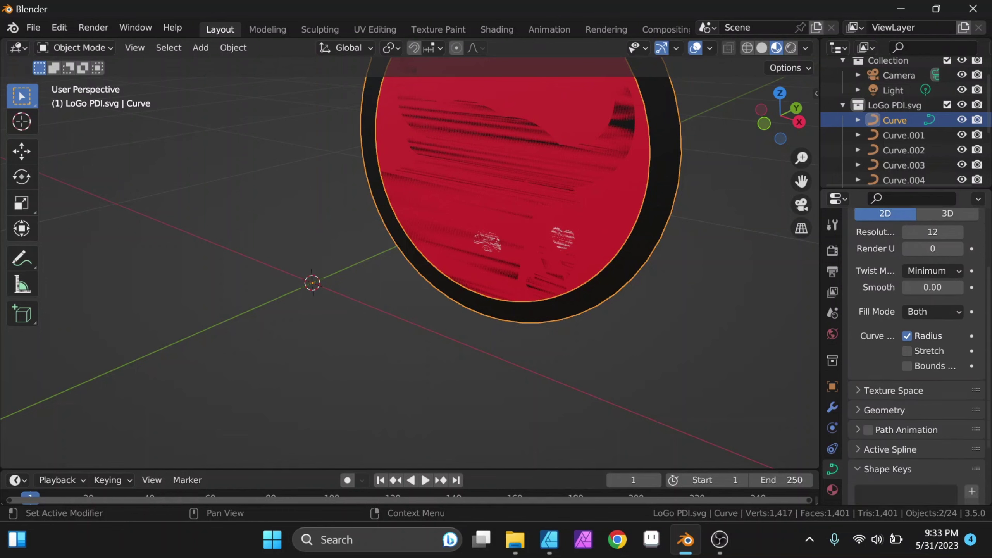
{"action": "left_click", "coordinate": [884, 410]}
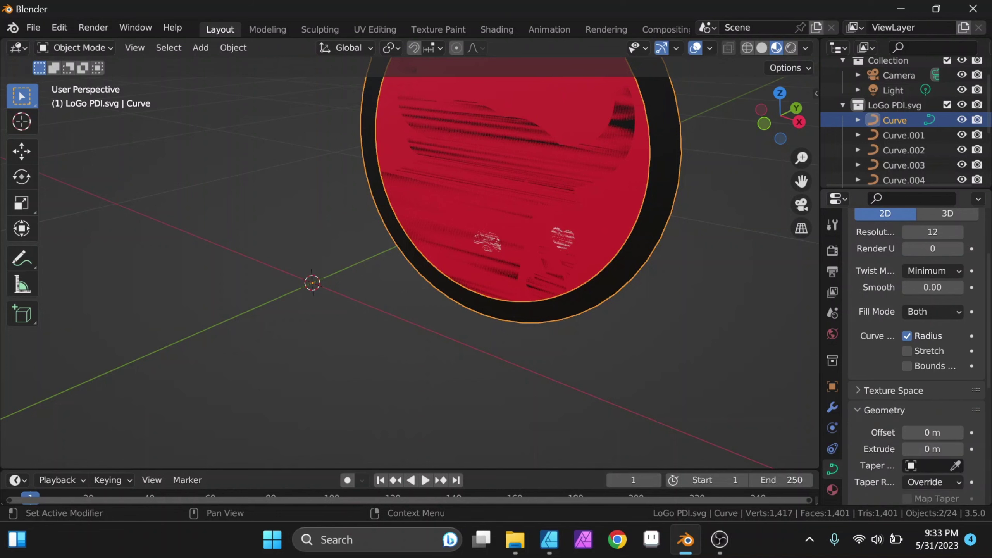
{"action": "scroll", "coordinate": [918, 390], "scroll_direction": "down", "scroll_amount": 2}
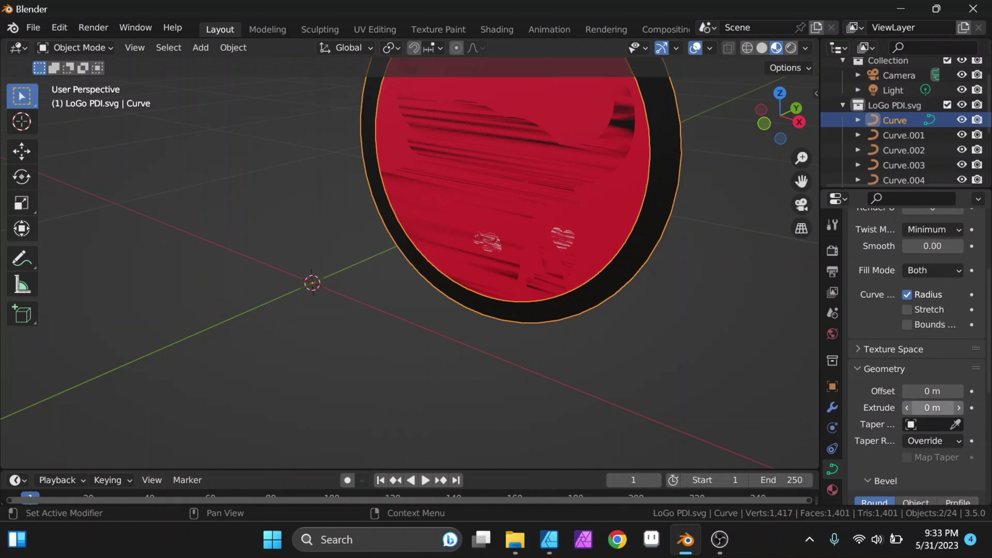
{"action": "scroll", "coordinate": [430, 254], "scroll_direction": "down", "scroll_amount": 3}
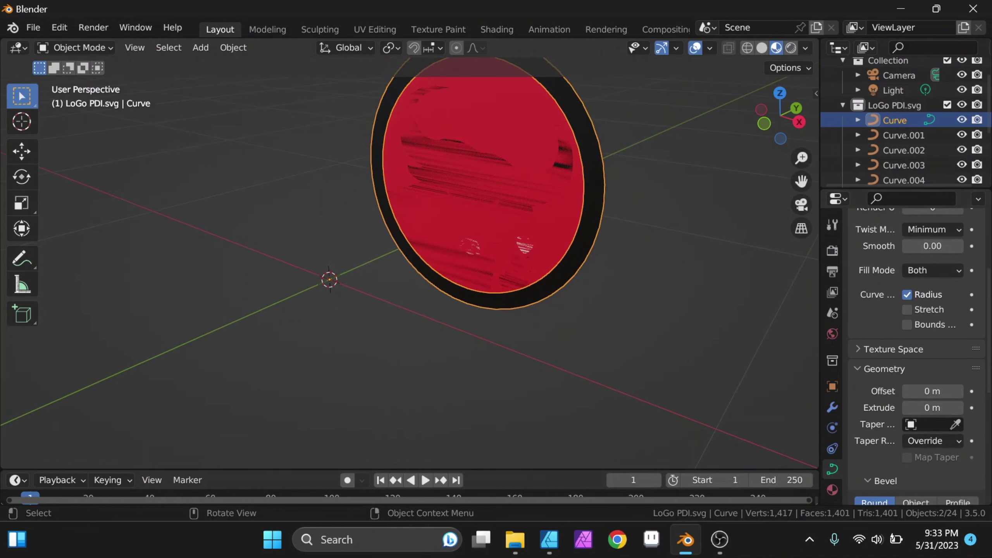
- Set the outer ring Curve's Extrude to 0.03 m
{"action": "mouse_move", "coordinate": [429, 253]}
{"action": "middle_mouse_down"}
{"action": "mouse_move", "coordinate": [391, 273]}
{"action": "mouse_move", "coordinate": [469, 242]}
{"action": "middle_mouse_up"}
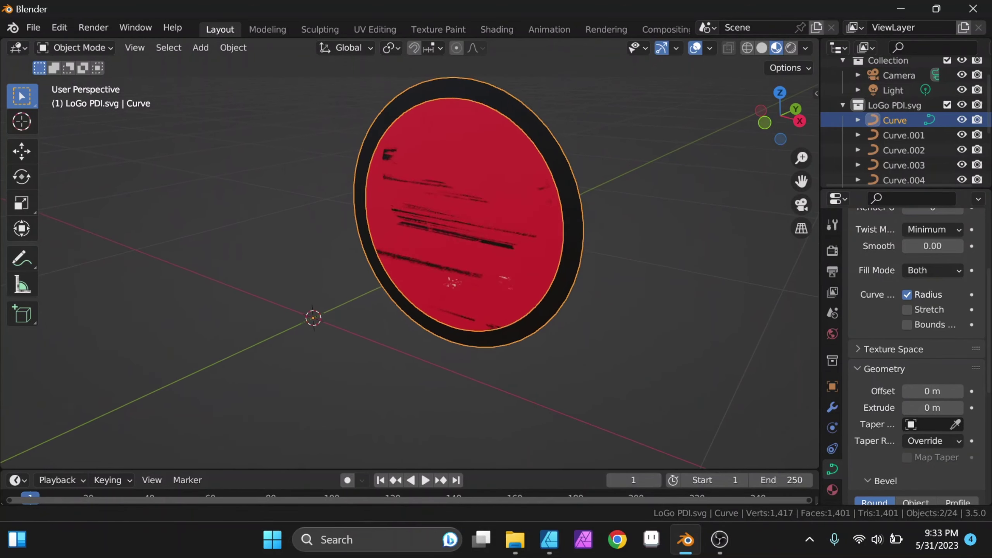
{"action": "left_click_drag", "start_coordinate": [933, 408], "coordinate": [953, 407]}
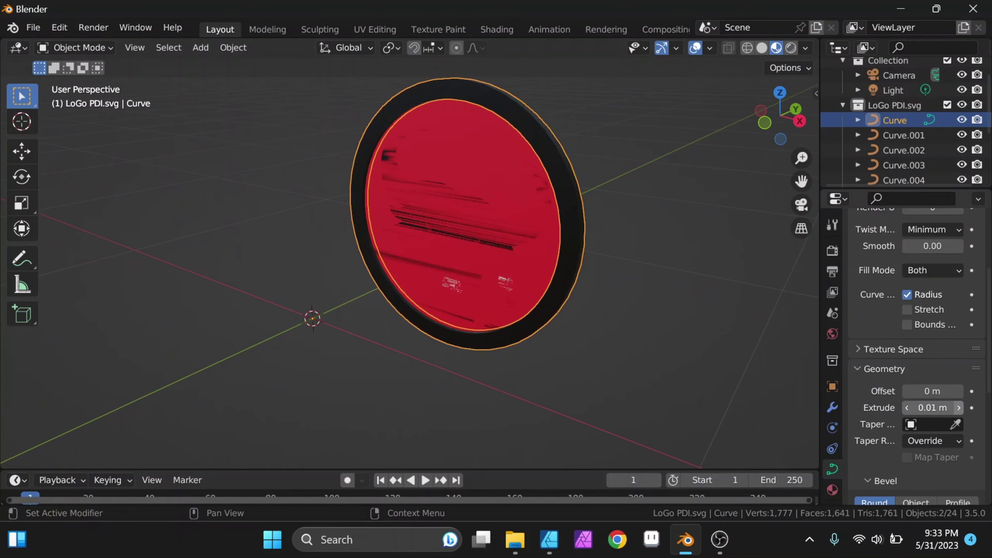
{"action": "left_click", "coordinate": [958, 408]}
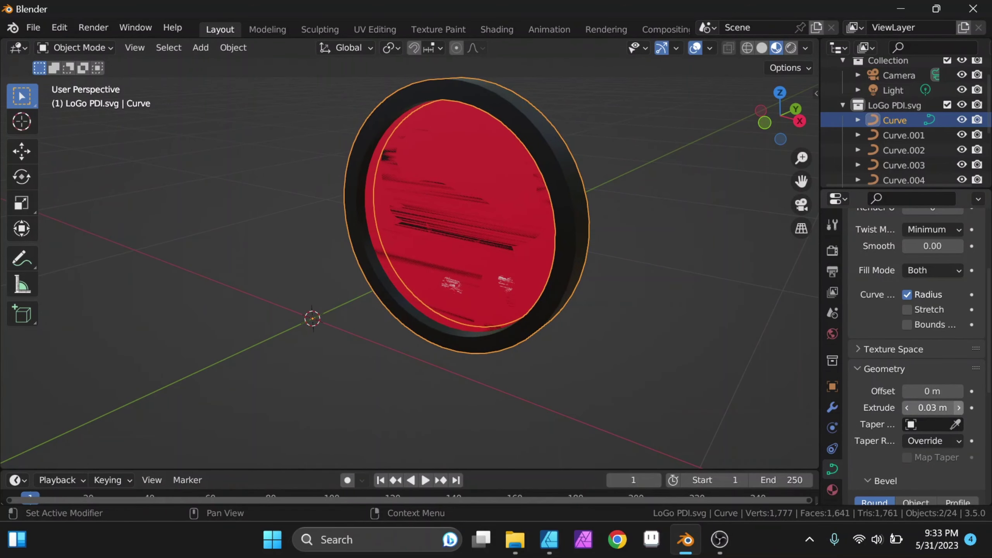
{"action": "left_click", "coordinate": [959, 407]}
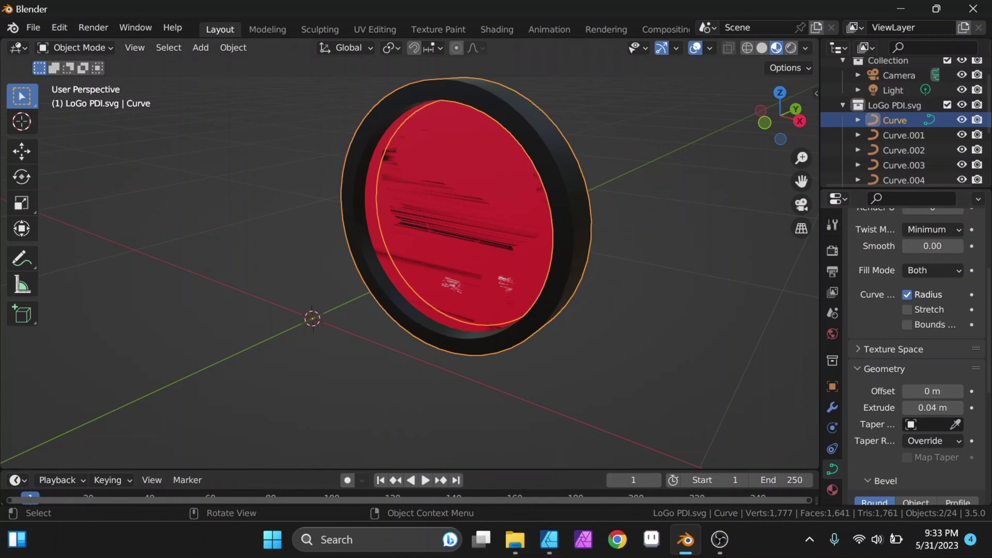
{"action": "left_click", "coordinate": [906, 408]}
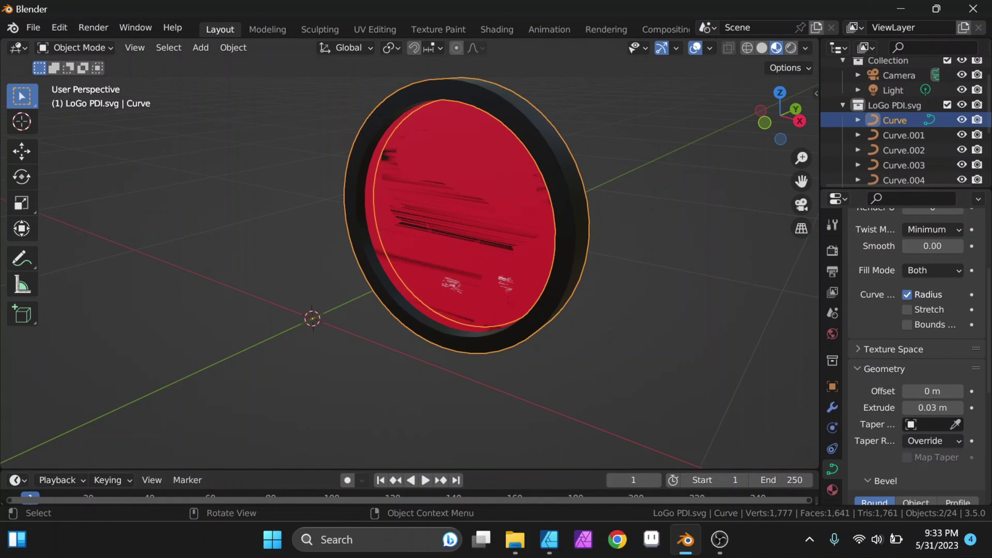
{"action": "left_click", "coordinate": [903, 135]}
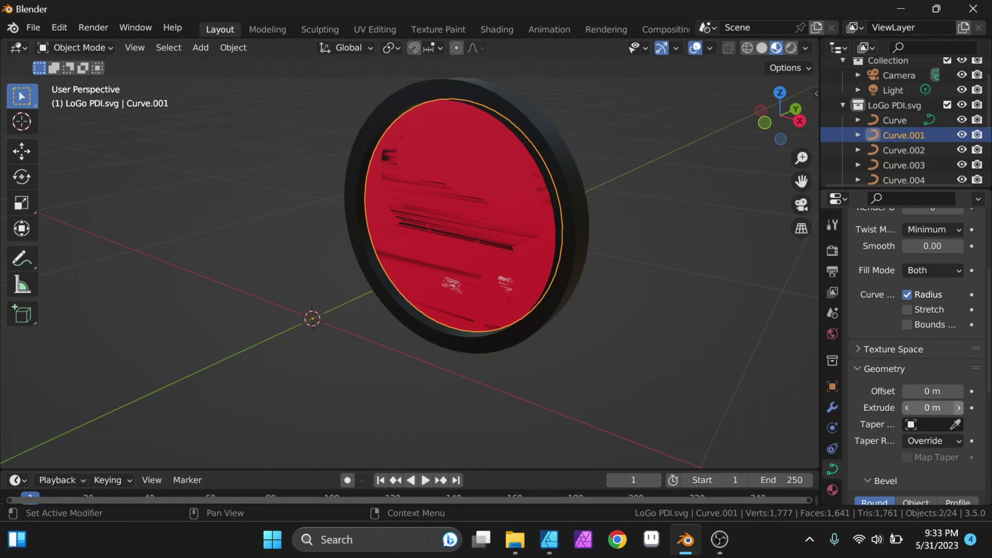
- Delete the redundant inner circle Curve.001 and select the red disc Curve.002
{"action": "left_click", "coordinate": [959, 408]}
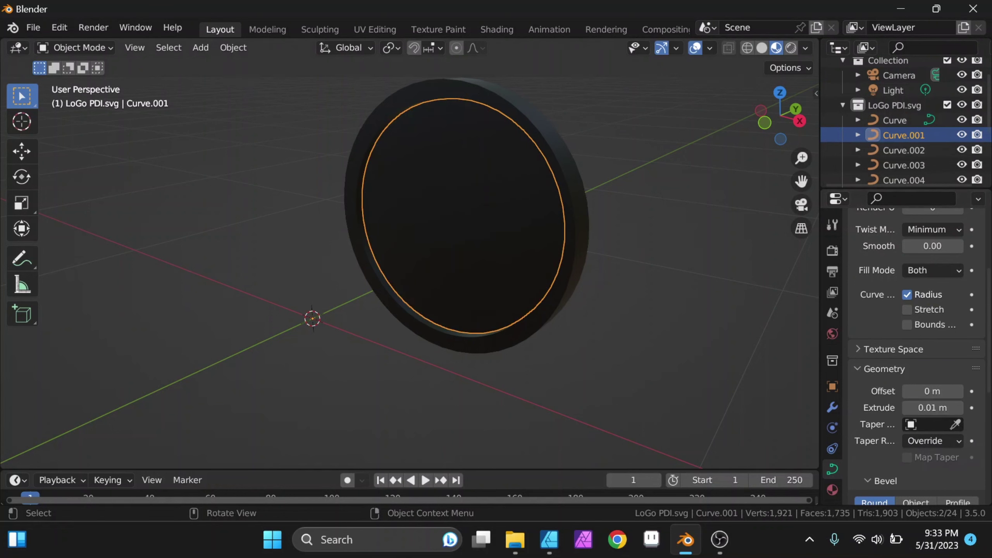
{"action": "key", "text": "Delete"}
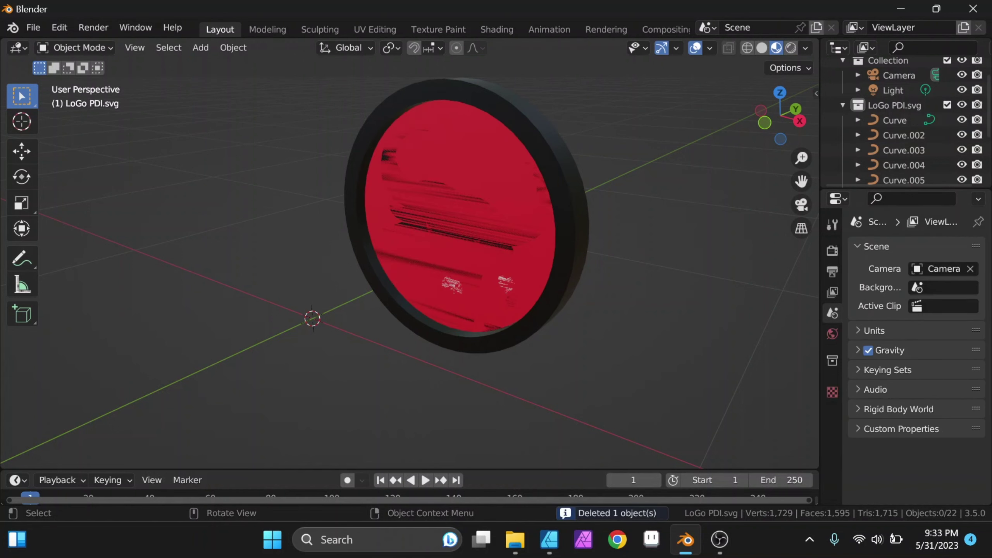
{"action": "left_click", "coordinate": [904, 135]}
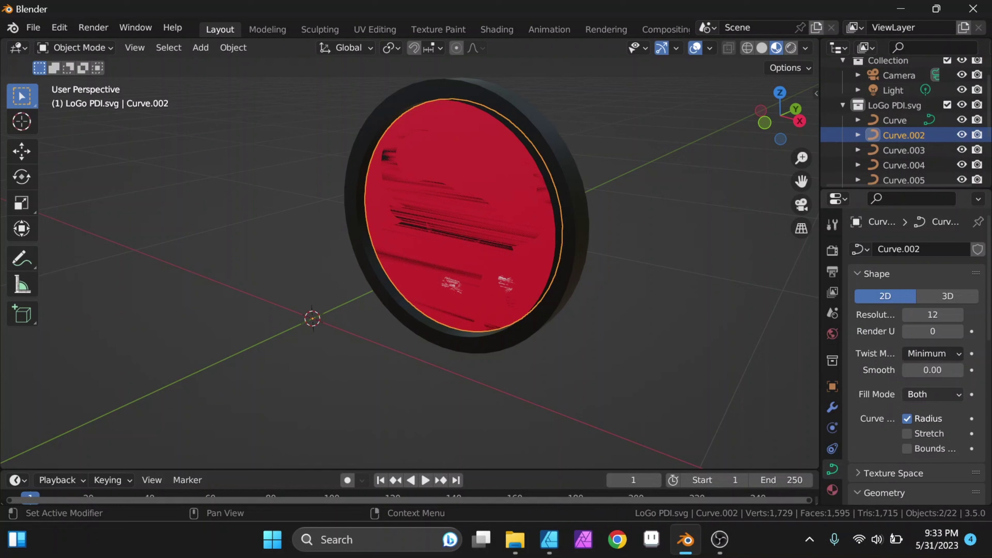
{"action": "scroll", "coordinate": [933, 349], "scroll_direction": "down", "scroll_amount": 1}
{"action": "scroll", "coordinate": [932, 349], "scroll_direction": "down", "scroll_amount": 4}
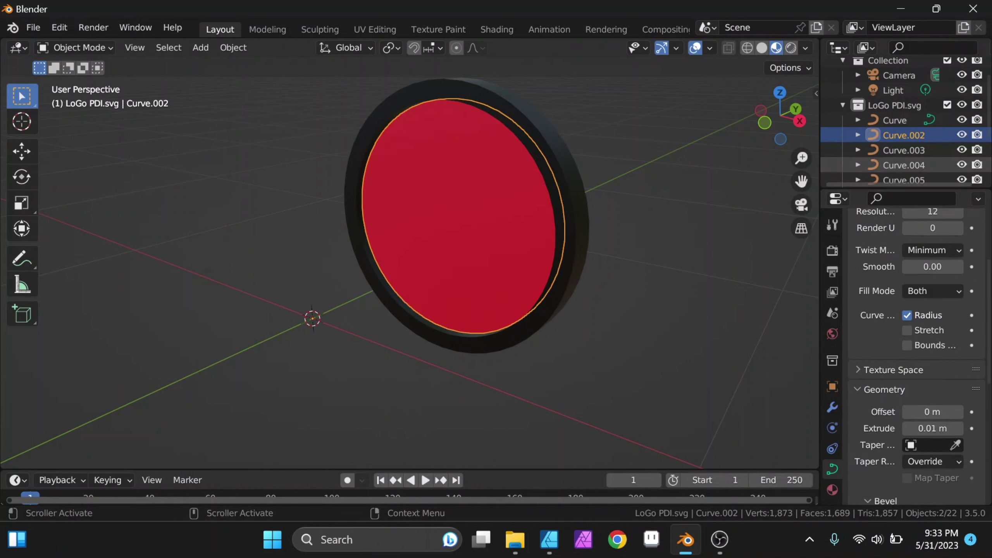
- Set the red disc's Extrude to 0.02 m
{"action": "left_click", "coordinate": [903, 150]}
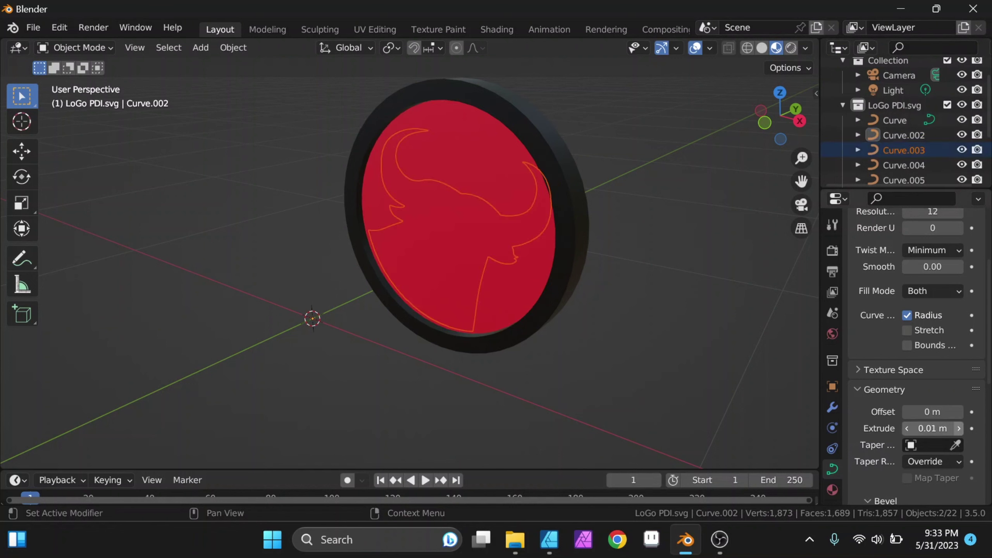
{"action": "left_click", "coordinate": [959, 428]}
{"action": "left_click", "coordinate": [959, 428]}
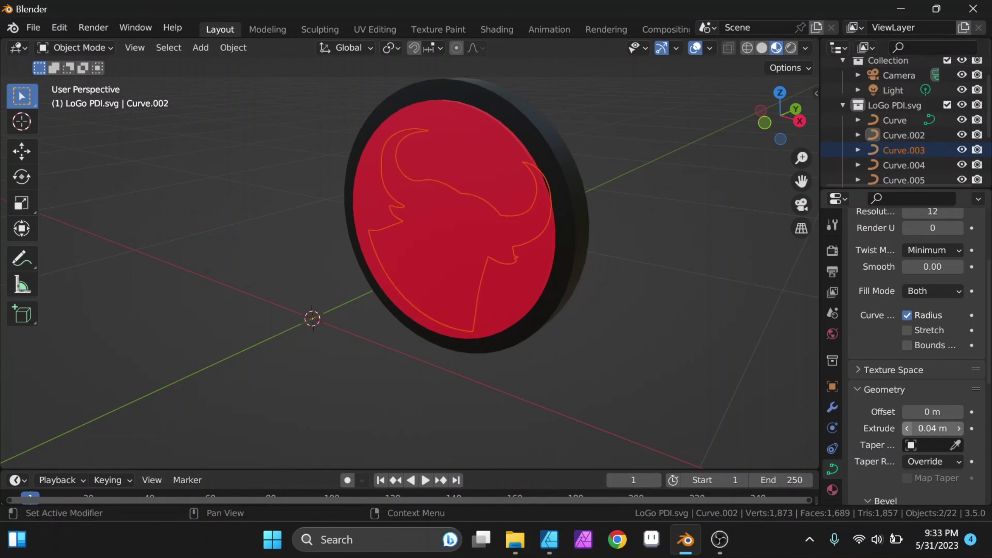
{"action": "left_click", "coordinate": [906, 428]}
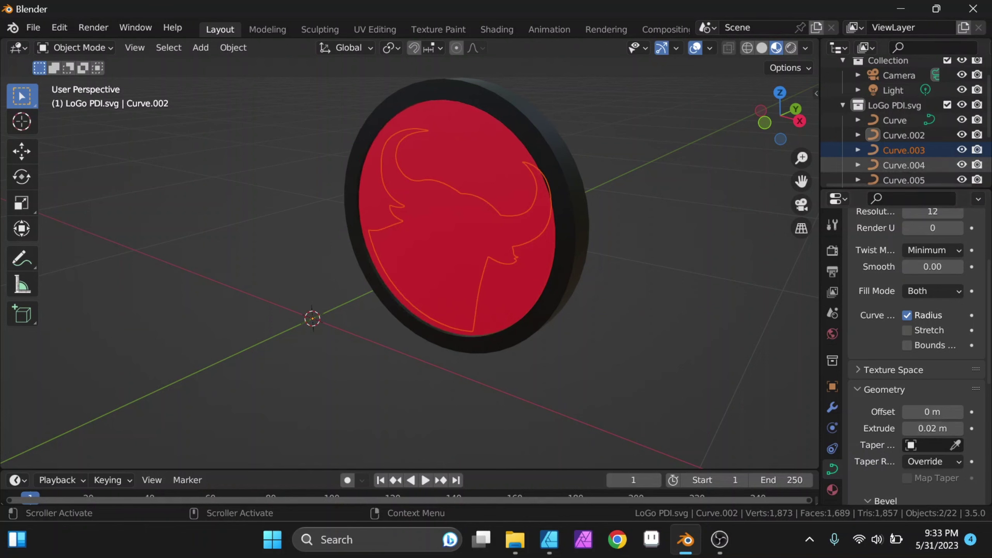
- Delete Curve.002 by mistake, undo it, and select the bull outline Curve.003
{"action": "left_click", "coordinate": [902, 135]}
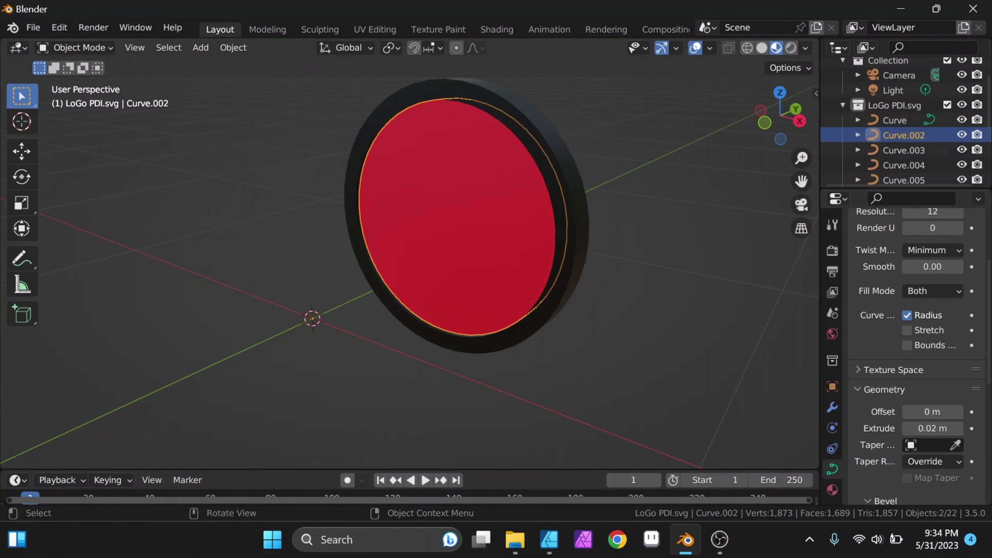
{"action": "key", "text": "Delete"}
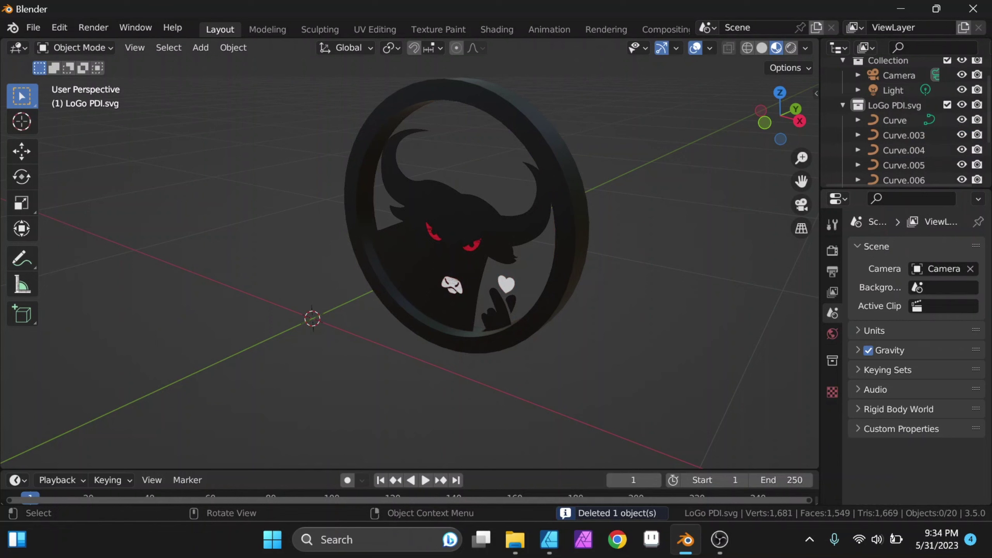
{"action": "key", "text": "ctrl+z"}
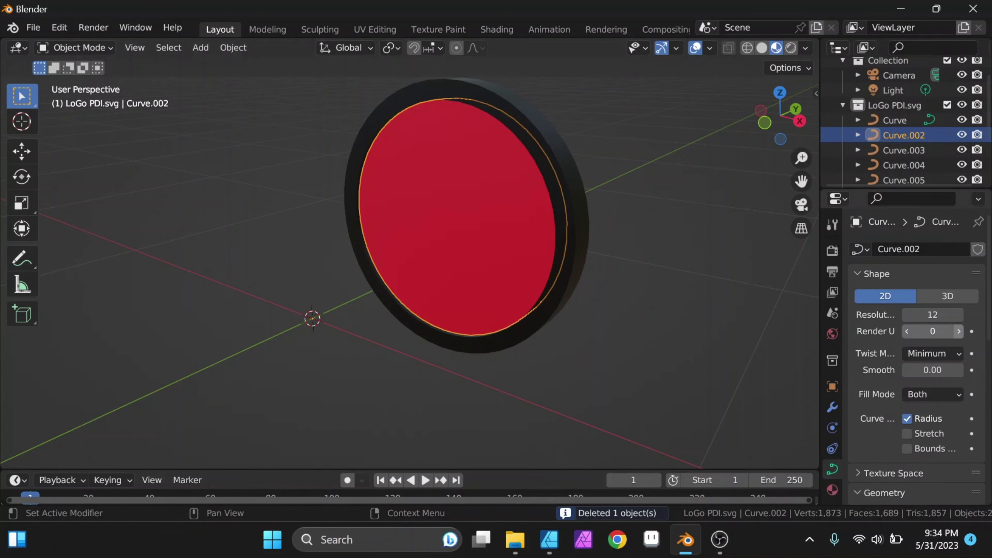
{"action": "left_click", "coordinate": [904, 149]}
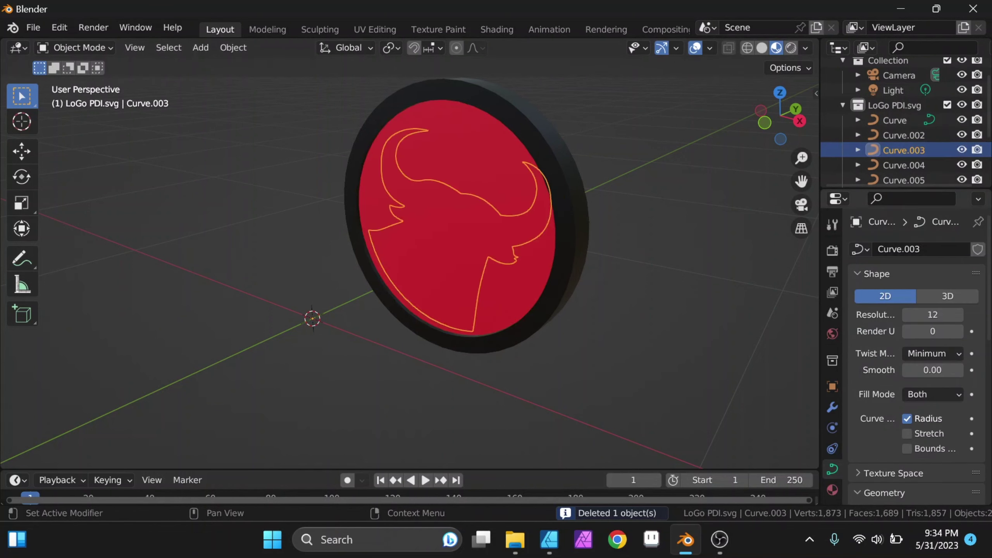
- Set the bull-head Curve.003's Extrude to 0.03 m
{"action": "scroll", "coordinate": [914, 352], "scroll_direction": "down", "scroll_amount": 2}
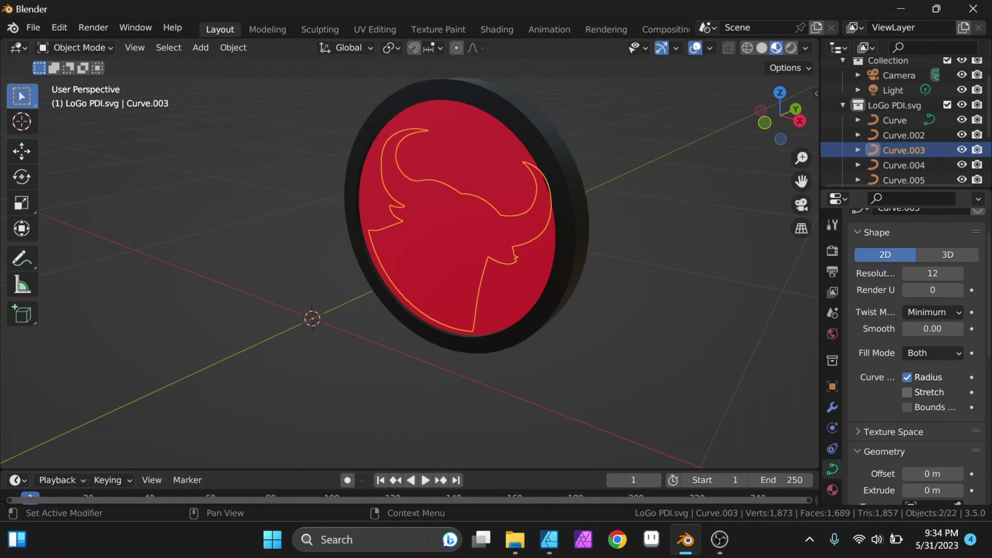
{"action": "scroll", "coordinate": [914, 352], "scroll_direction": "down", "scroll_amount": 3}
{"action": "left_click", "coordinate": [958, 408]}
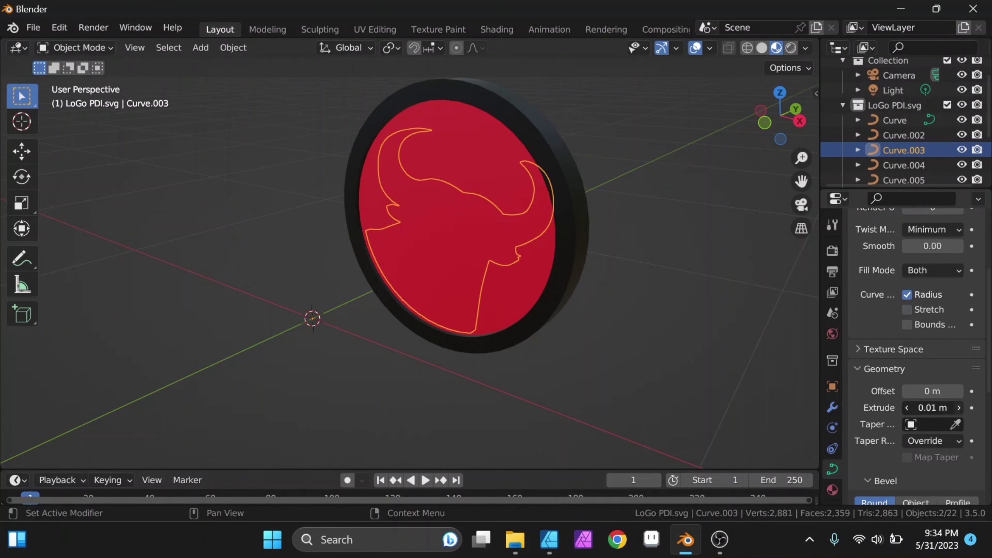
{"action": "left_click", "coordinate": [959, 408]}
{"action": "left_click", "coordinate": [959, 408]}
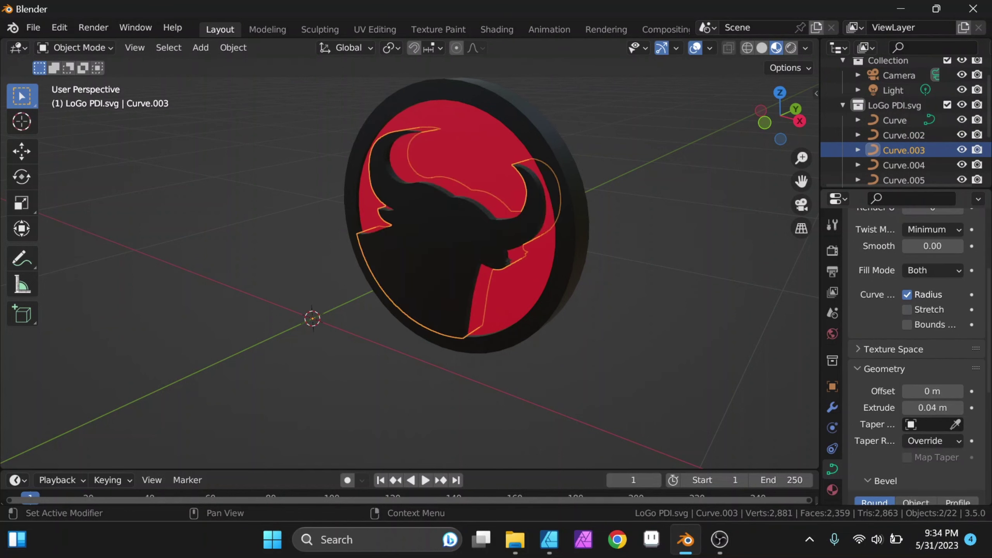
{"action": "mouse_move", "coordinate": [507, 313]}
{"action": "middle_mouse_down"}
{"action": "mouse_move", "coordinate": [508, 243]}
{"action": "mouse_move", "coordinate": [449, 313]}
{"action": "mouse_move", "coordinate": [371, 312]}
{"action": "middle_mouse_up"}
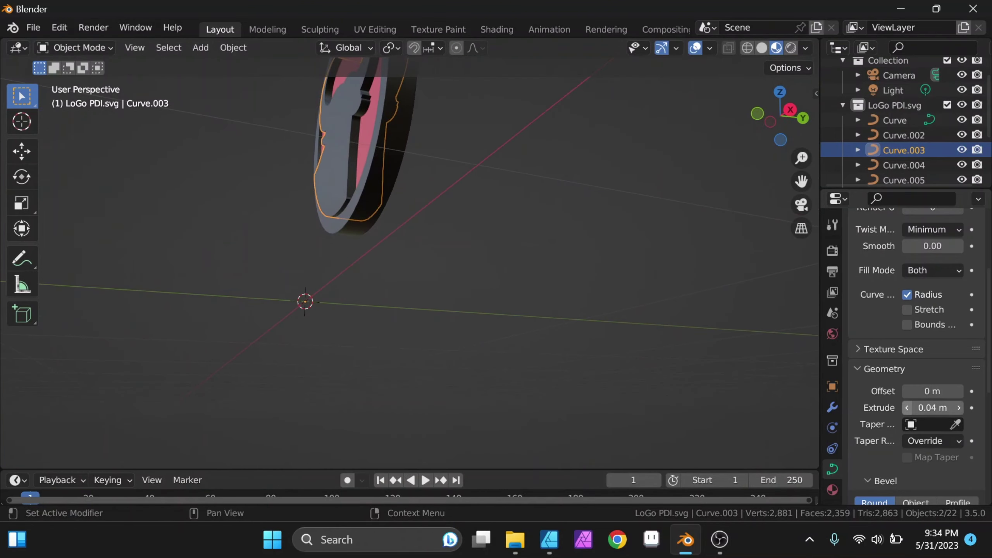
{"action": "left_click", "coordinate": [907, 408]}
{"action": "middle_click_drag", "start_coordinate": [352, 312], "coordinate": [519, 313]}
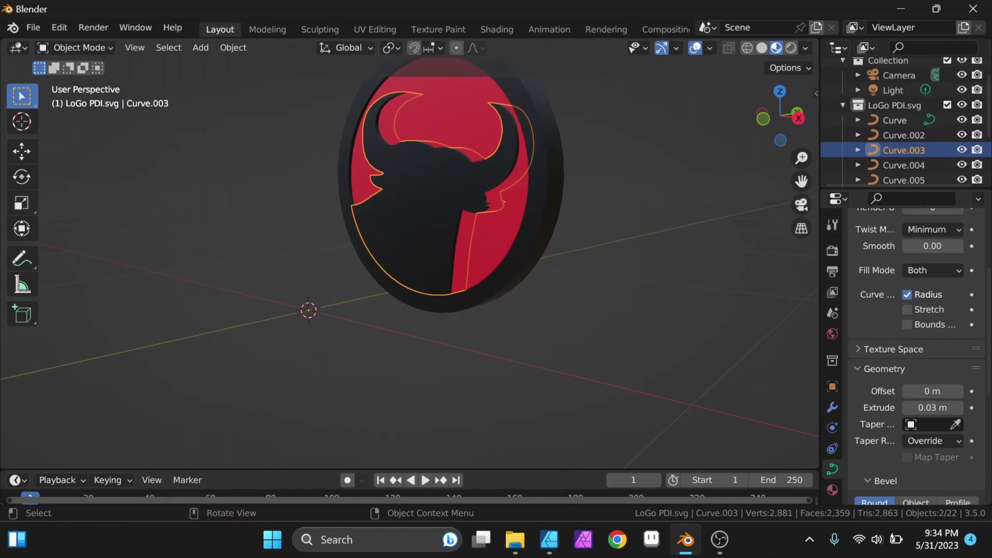
- Lower the inner circle Curve.002's Extrude to 0.01 m
{"action": "left_click", "coordinate": [904, 134]}
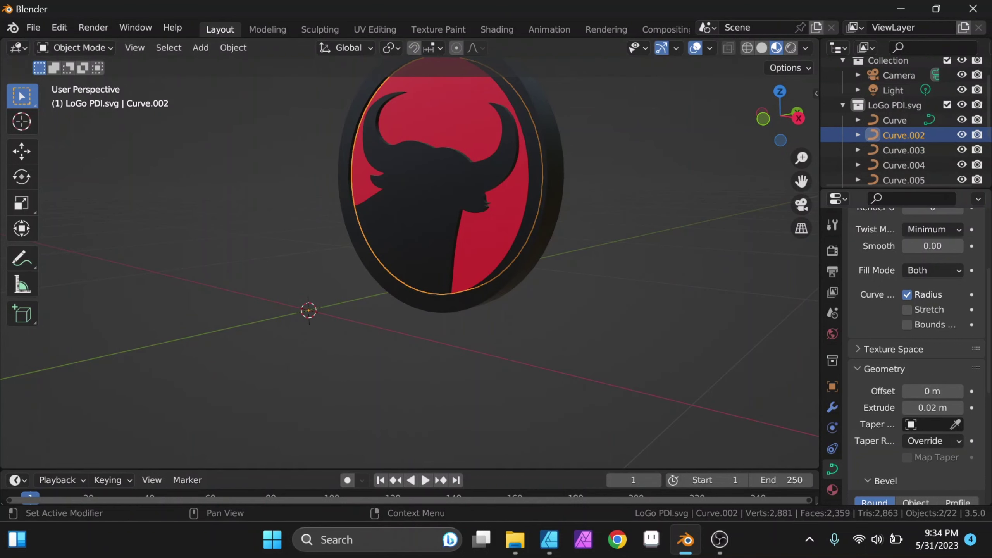
{"action": "left_click", "coordinate": [907, 407]}
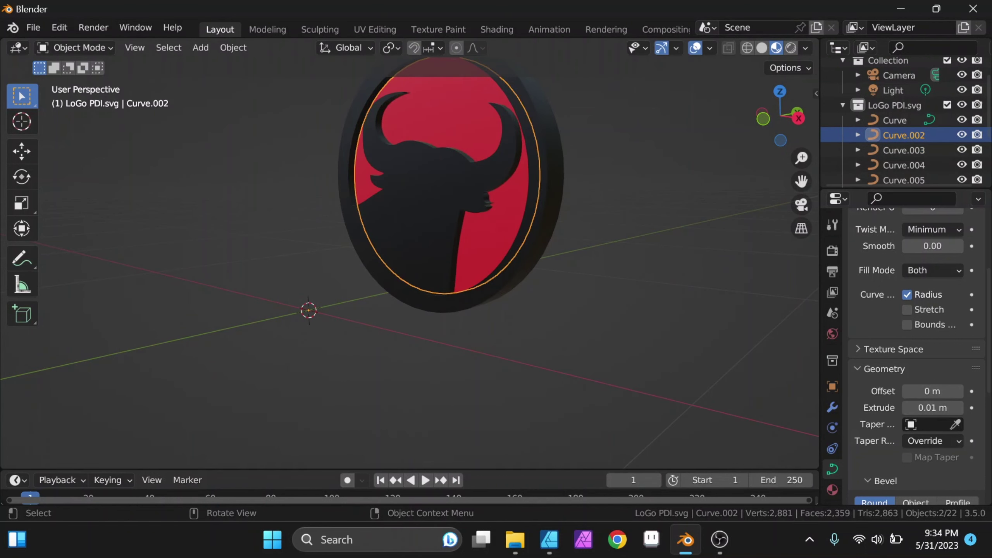
{"action": "scroll", "coordinate": [410, 262], "scroll_direction": "up", "scroll_amount": 2}
{"action": "middle_click_drag", "start_coordinate": [410, 262], "coordinate": [412, 274]}
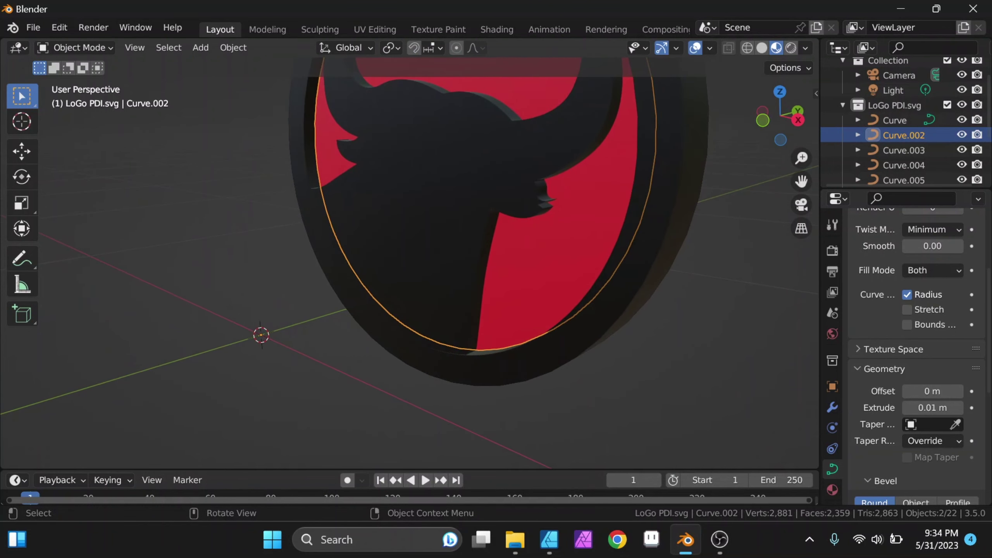
- Extrude the hand shape Curve.004 to 0.03 m and give Curve.005 some thickness
{"action": "left_click", "coordinate": [903, 165]}
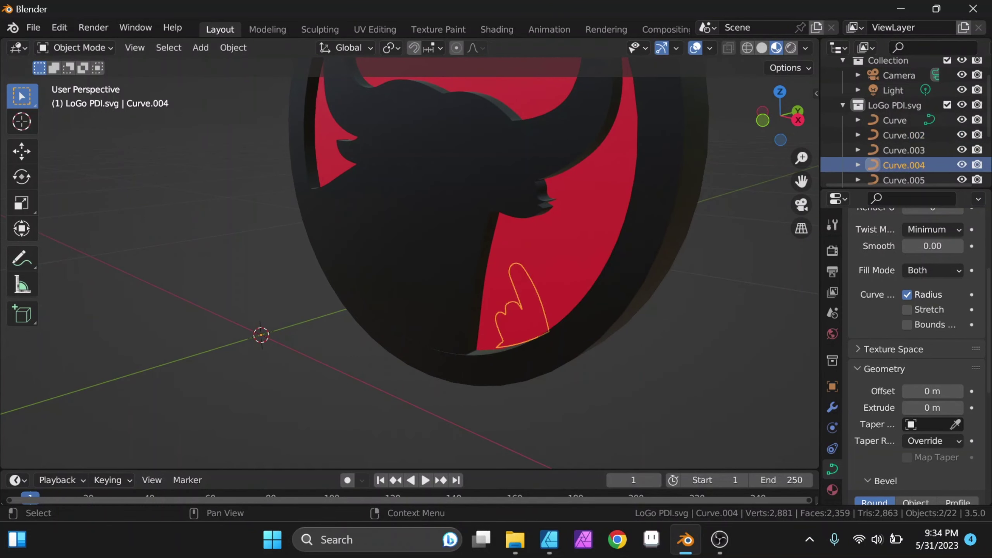
{"action": "left_click_drag", "start_coordinate": [933, 408], "coordinate": [949, 408]}
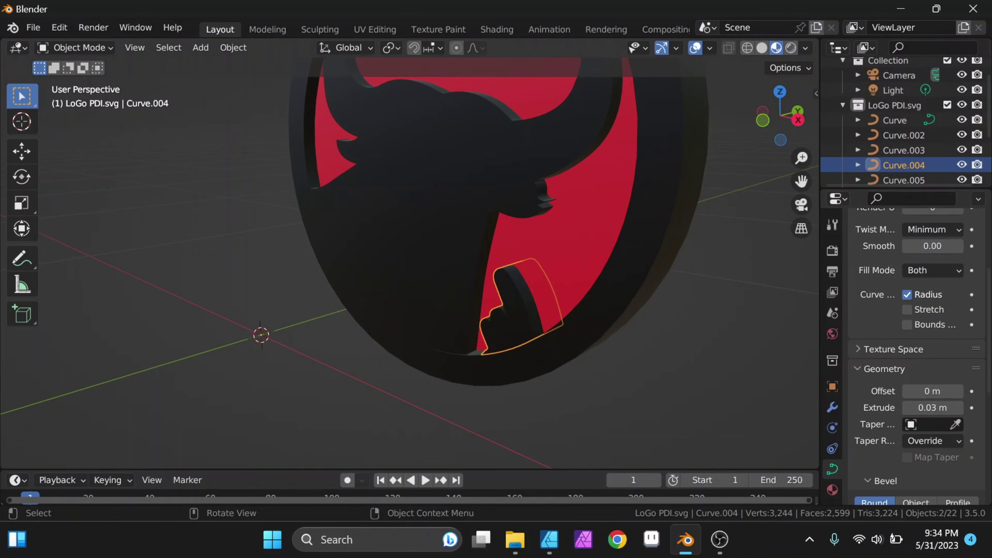
{"action": "middle_click_drag", "start_coordinate": [430, 234], "coordinate": [547, 242]}
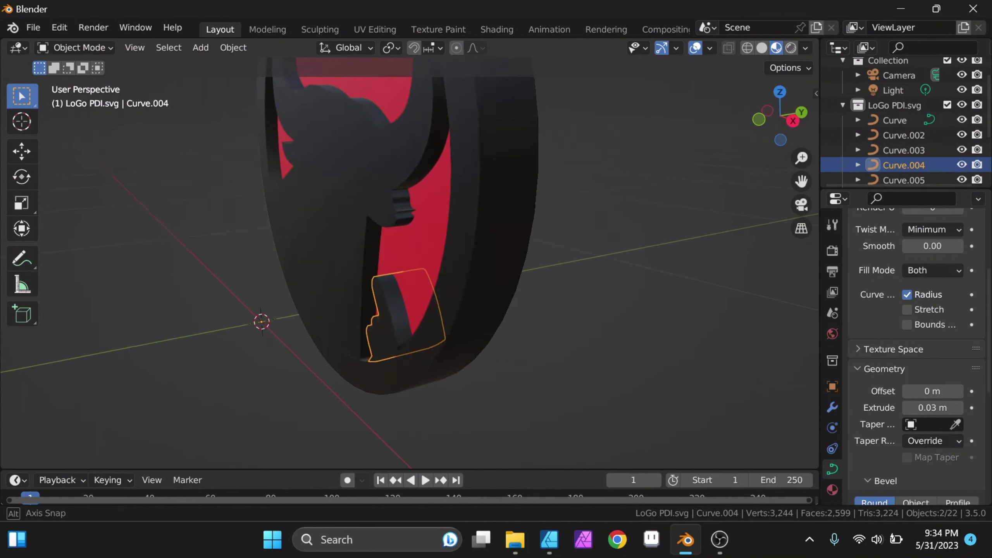
{"action": "left_click", "coordinate": [903, 180]}
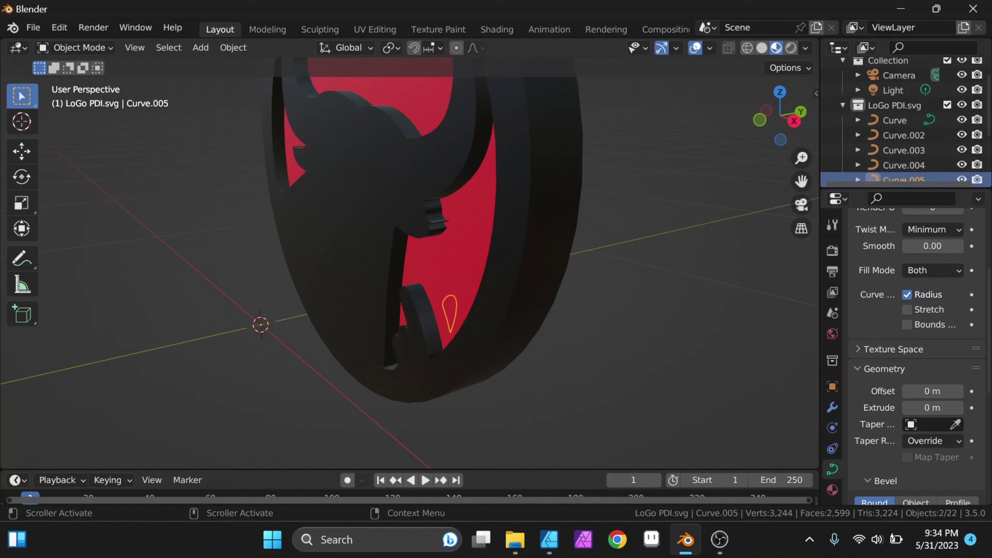
{"action": "left_click_drag", "start_coordinate": [933, 407], "coordinate": [938, 408]}
- Extrude the heart shape Curve.006 to 0.03 m and Curve.007 to 0.04 m
{"action": "scroll", "coordinate": [910, 147], "scroll_direction": "down", "scroll_amount": 2}
{"action": "scroll", "coordinate": [910, 148], "scroll_direction": "down", "scroll_amount": 3}
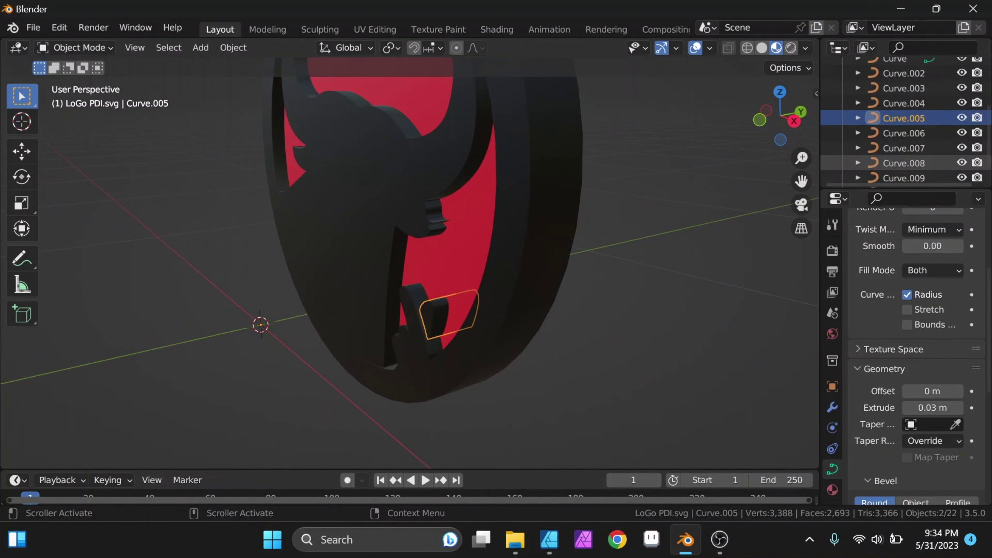
{"action": "left_click", "coordinate": [904, 133]}
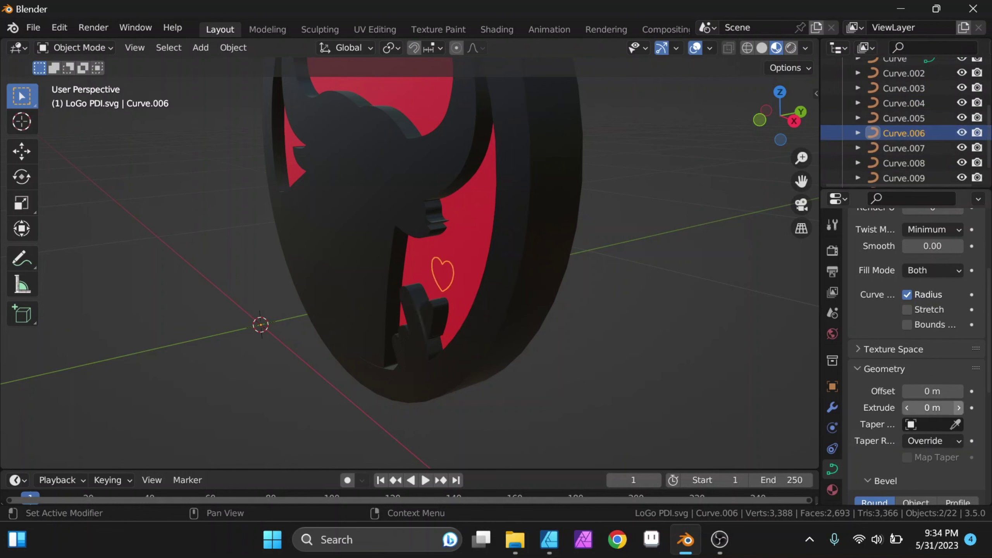
{"action": "left_click_drag", "start_coordinate": [933, 408], "coordinate": [942, 408]}
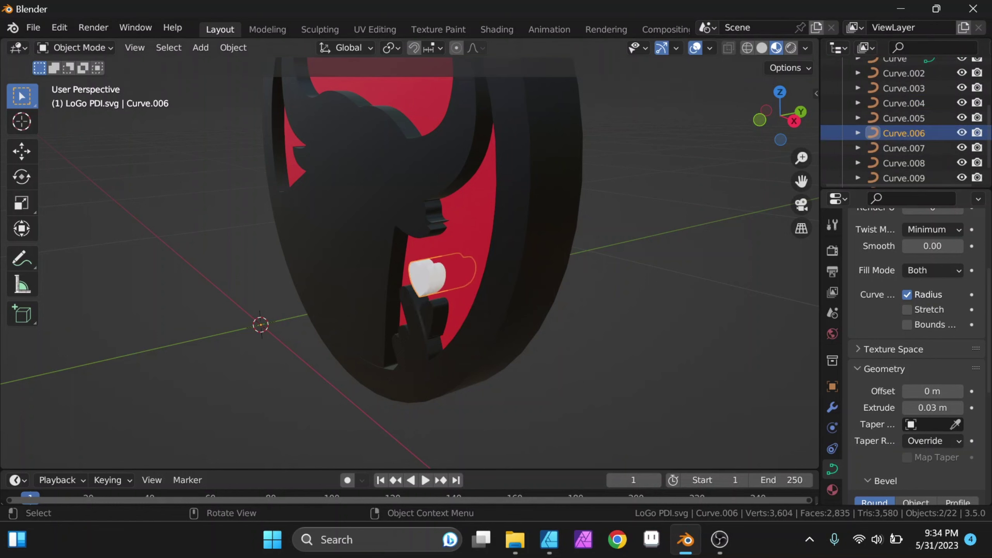
{"action": "left_click", "coordinate": [904, 148]}
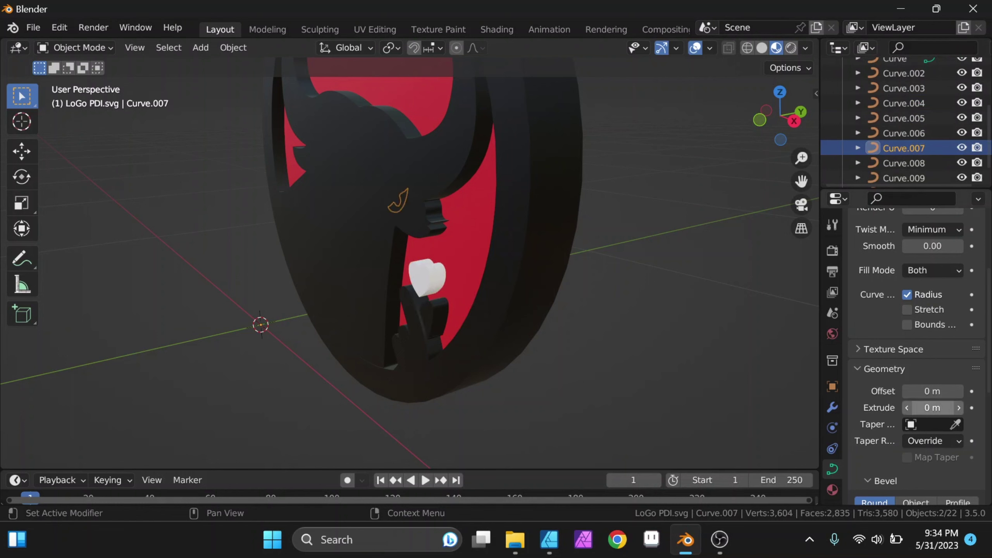
{"action": "left_click_drag", "start_coordinate": [932, 408], "coordinate": [944, 407]}
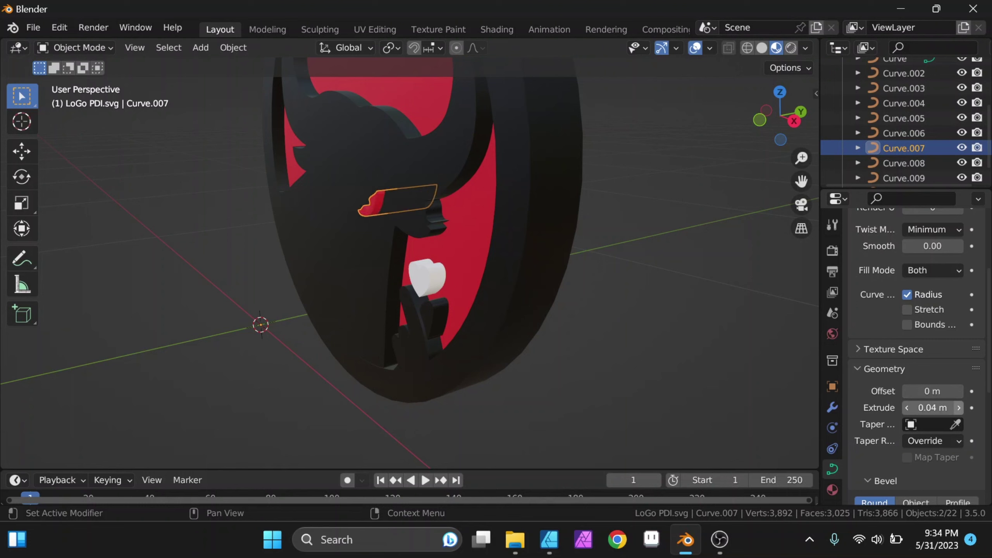
- Extrude the eye shape Curve.008 to 0.04 m, orbiting to check the eyes
{"action": "left_click", "coordinate": [903, 163]}
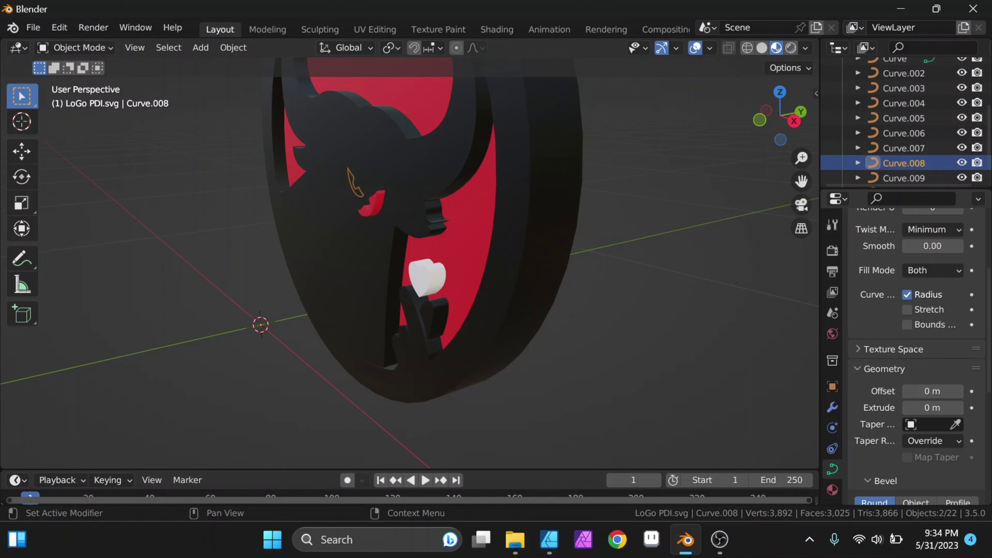
{"action": "left_click_drag", "start_coordinate": [933, 408], "coordinate": [936, 407]}
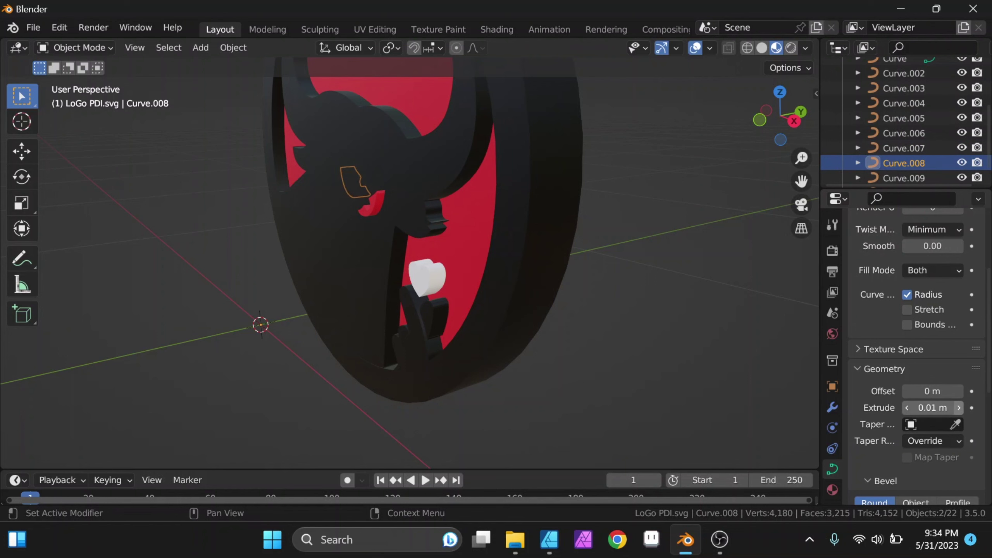
{"action": "middle_click_drag", "start_coordinate": [429, 235], "coordinate": [414, 240]}
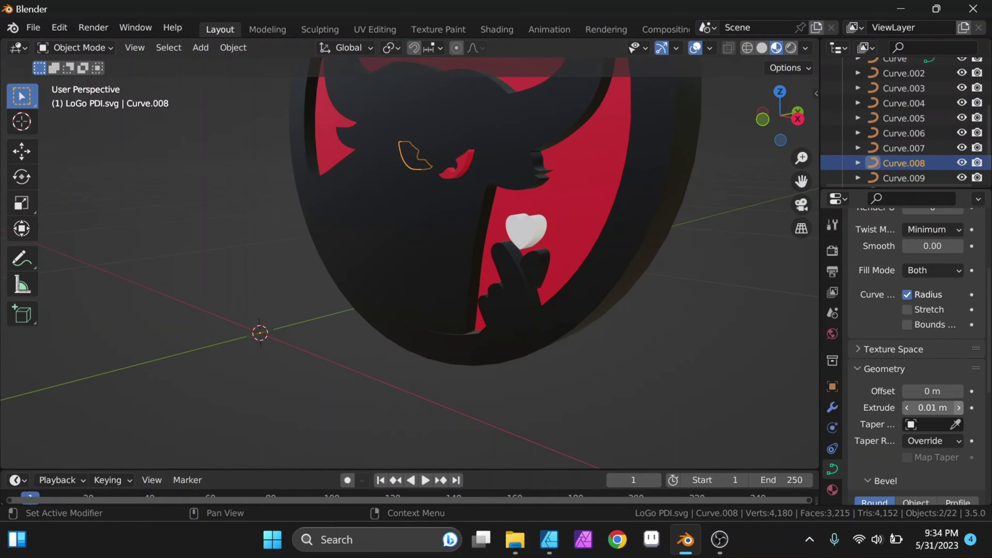
{"action": "left_click_drag", "start_coordinate": [932, 408], "coordinate": [942, 408]}
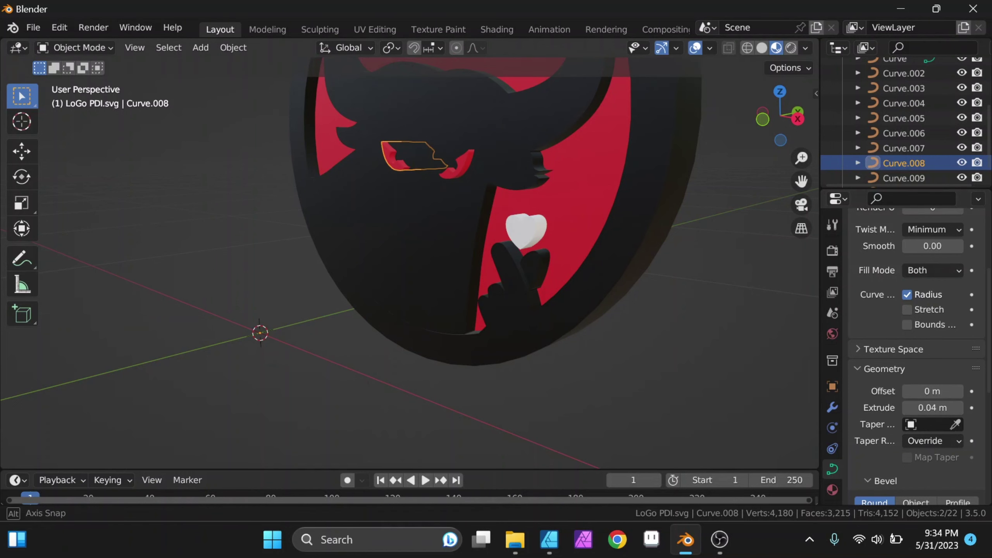
{"action": "middle_click_drag", "start_coordinate": [508, 274], "coordinate": [512, 250]}
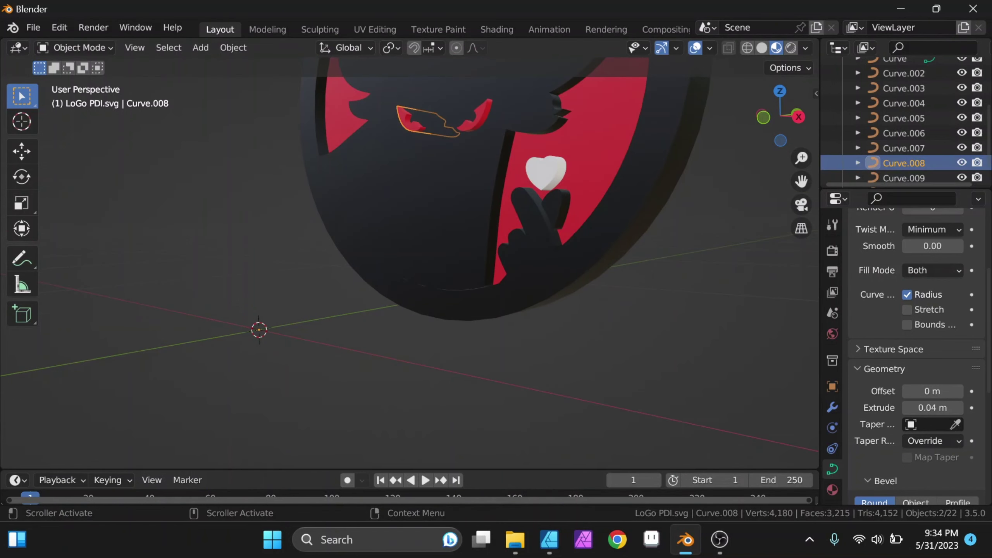
- Paste the 0.04 m extrusion onto the nose pieces Curve.009 and Curve.010
{"action": "key", "text": "Down"}
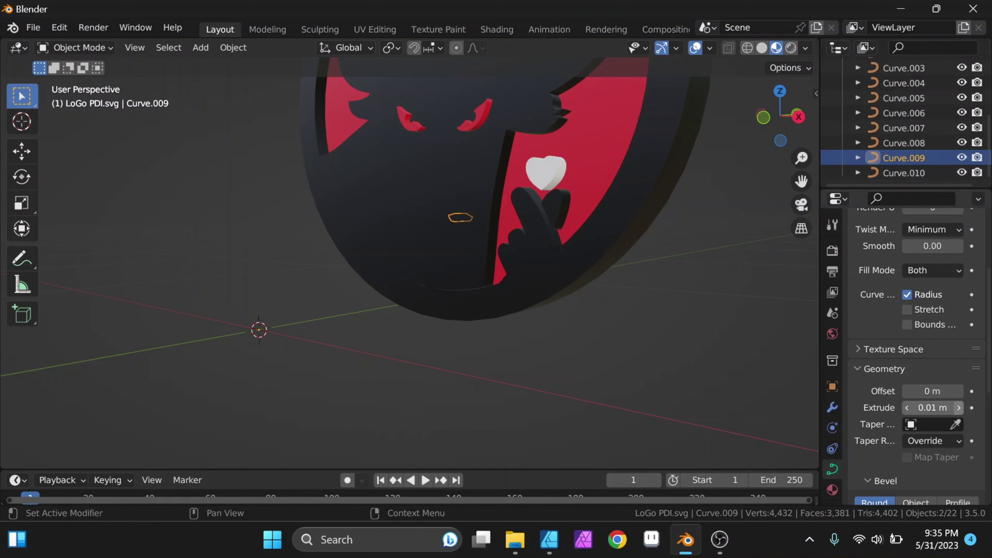
{"action": "key", "text": "ctrl+v"}
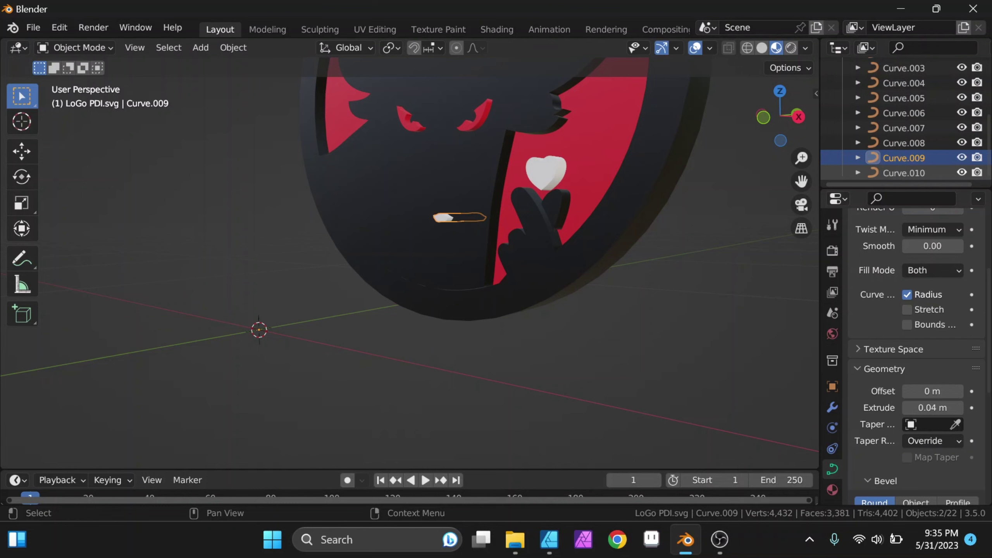
{"action": "key", "text": "Down"}
{"action": "key", "text": "ctrl+v"}
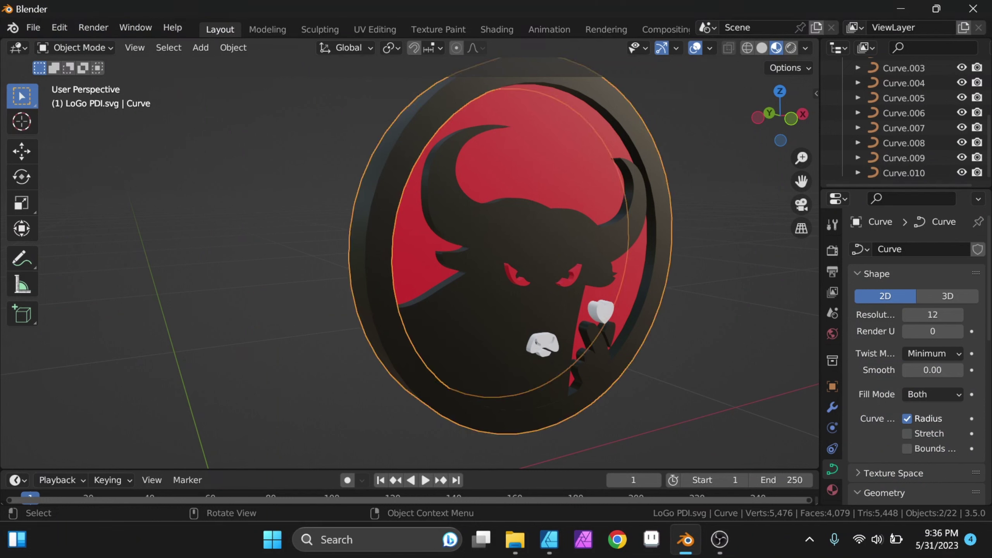
- Set the SVGMat material's Roughness to exactly 0.1 and orbit to view the glossy badge
{"action": "scroll", "coordinate": [906, 125], "scroll_direction": "up", "scroll_amount": 3}
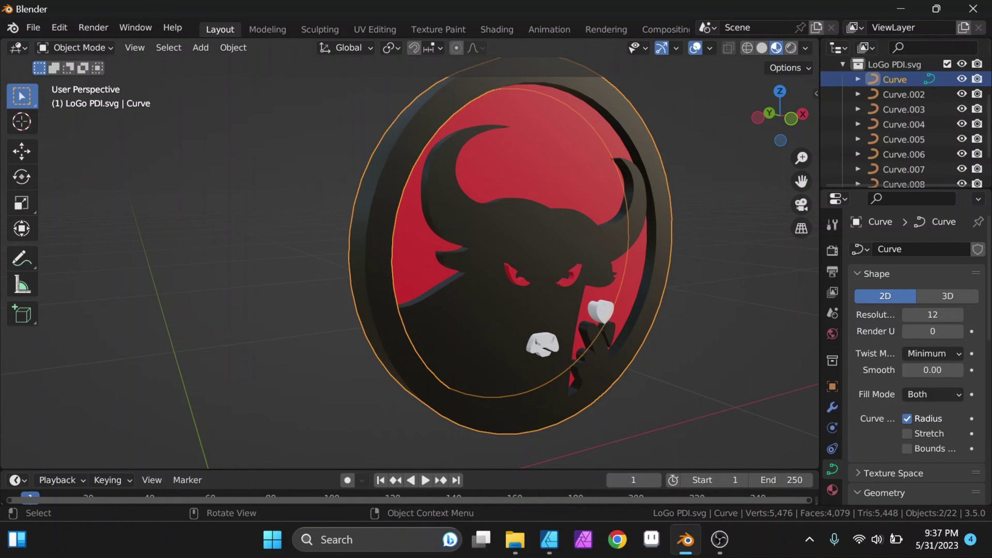
{"action": "scroll", "coordinate": [832, 469], "scroll_direction": "down", "scroll_amount": 2}
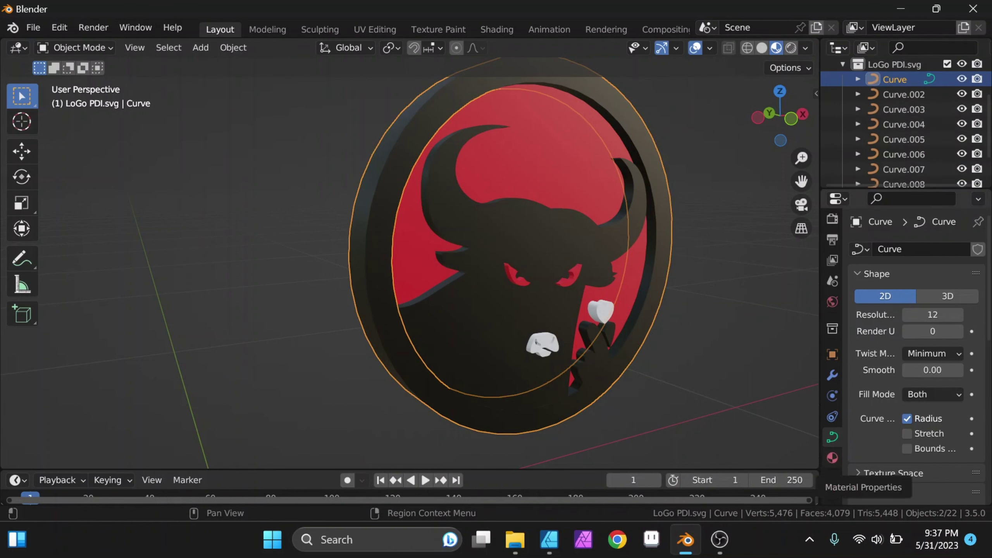
{"action": "left_click", "coordinate": [832, 457]}
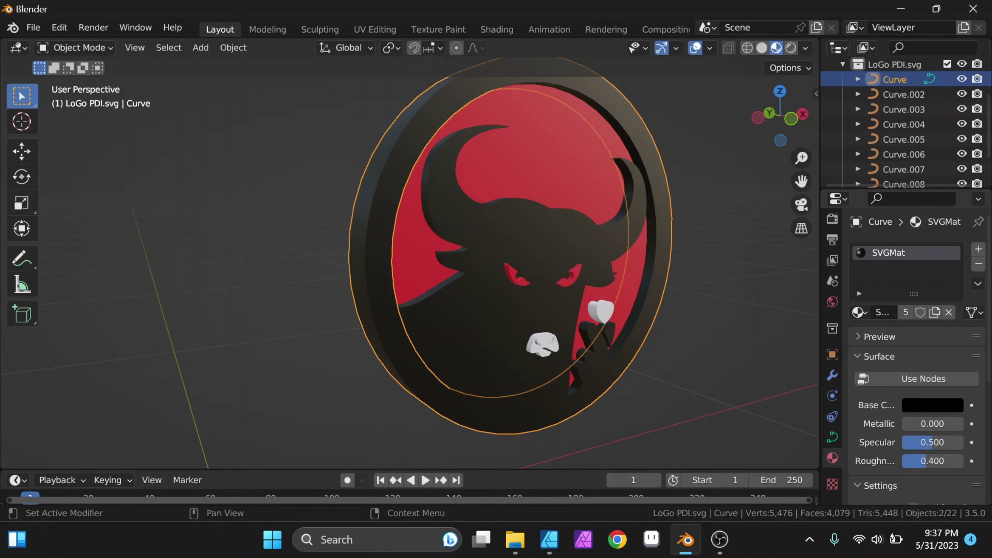
{"action": "scroll", "coordinate": [918, 359], "scroll_direction": "down", "scroll_amount": 1}
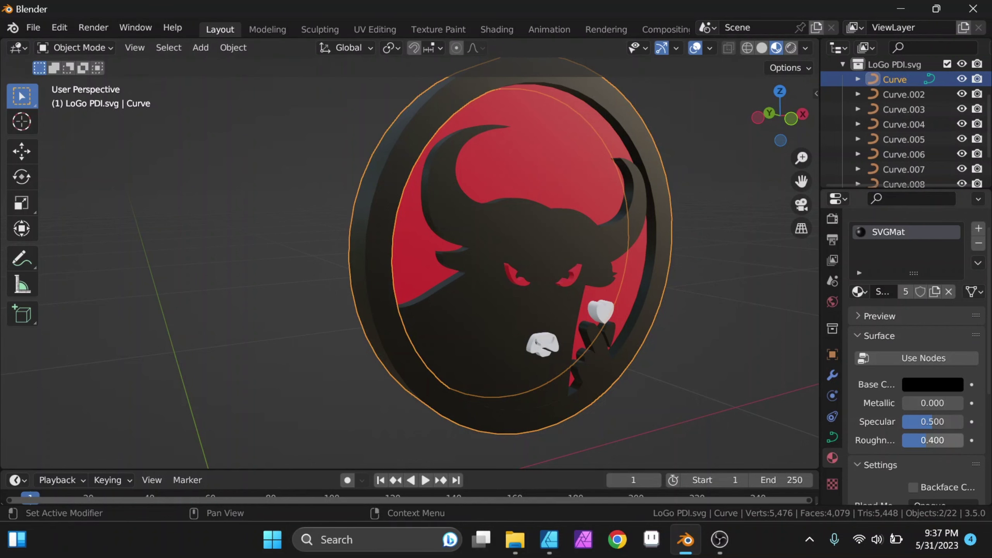
{"action": "left_click_drag", "start_coordinate": [933, 440], "coordinate": [910, 440]}
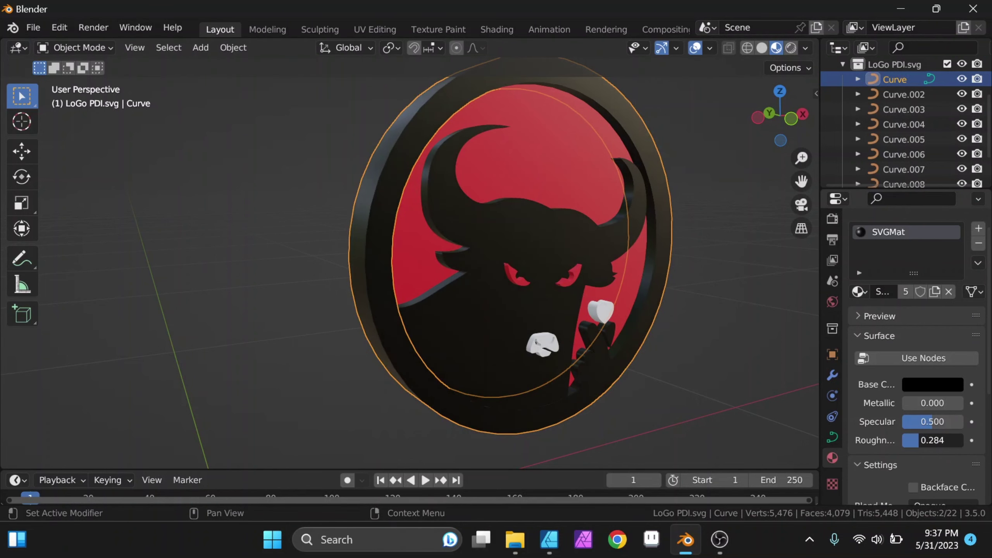
{"action": "mouse_move", "coordinate": [547, 254]}
{"action": "middle_mouse_down"}
{"action": "mouse_move", "coordinate": [570, 250]}
{"action": "mouse_move", "coordinate": [547, 253]}
{"action": "middle_mouse_up"}
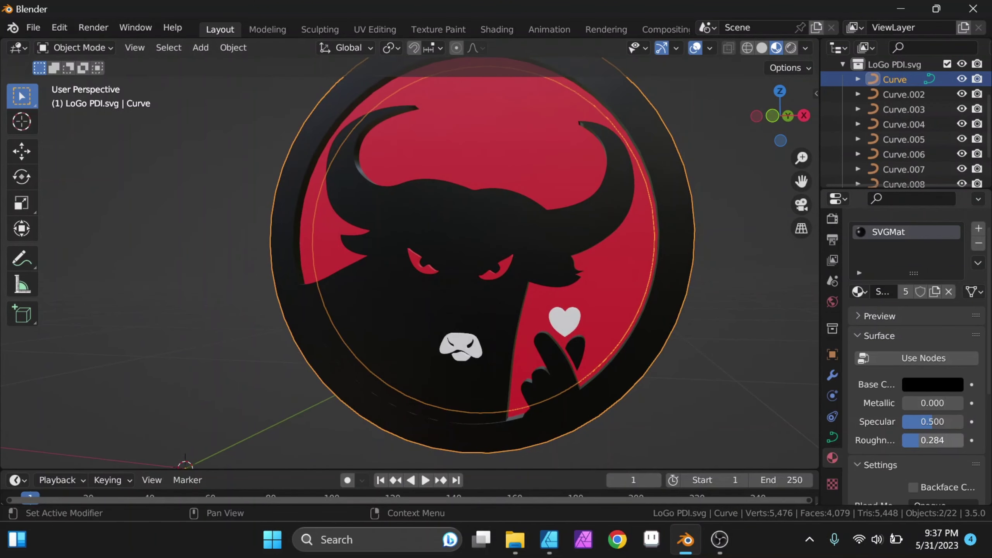
{"action": "scroll", "coordinate": [482, 254], "scroll_direction": "down", "scroll_amount": 1}
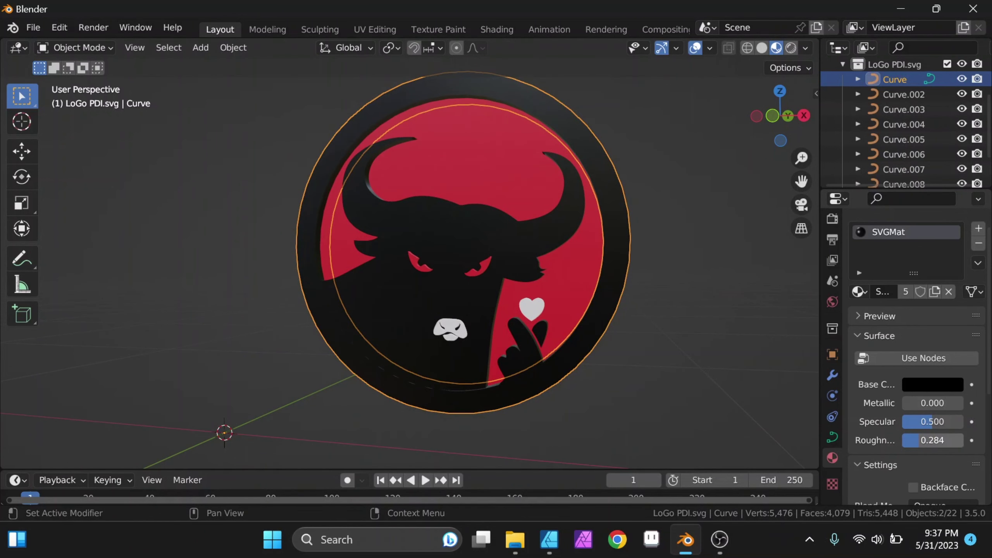
{"action": "left_click_drag", "start_coordinate": [932, 440], "coordinate": [914, 440]}
{"action": "left_click", "coordinate": [932, 439]}
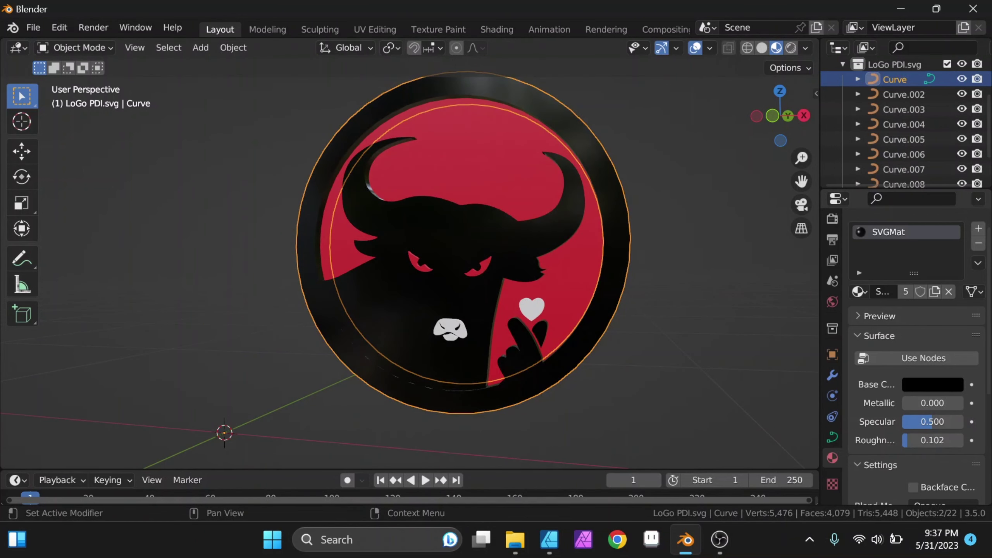
{"action": "type", "text": "0"}
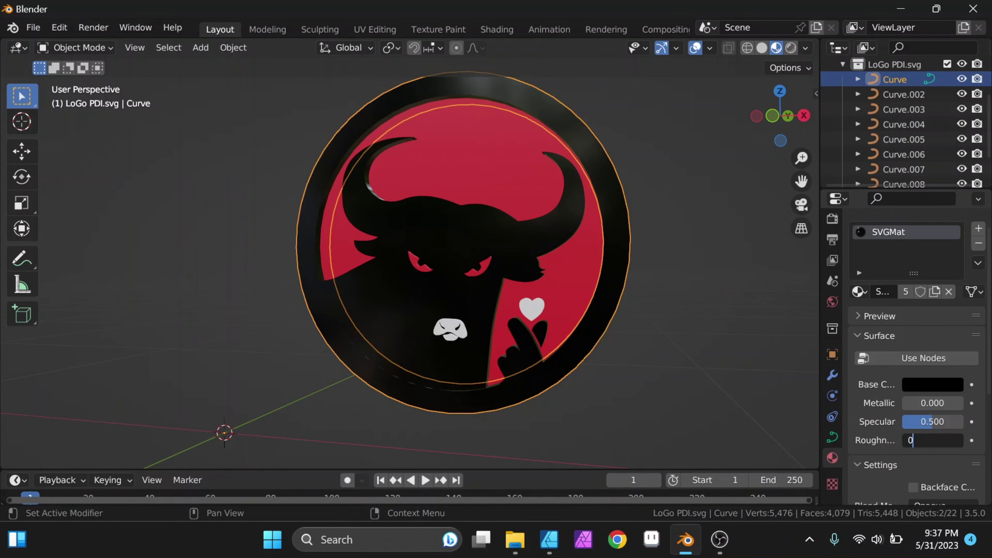
{"action": "type", "text": ".1"}
{"action": "key", "text": "Return"}
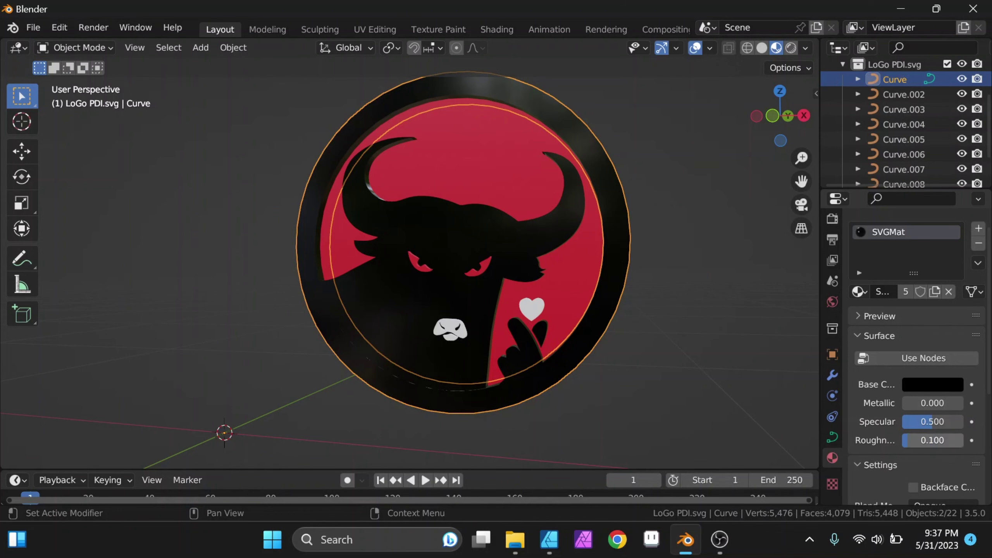
{"action": "middle_click_drag", "start_coordinate": [508, 274], "coordinate": [390, 235]}
{"action": "scroll", "coordinate": [488, 254], "scroll_direction": "up", "scroll_amount": 4}
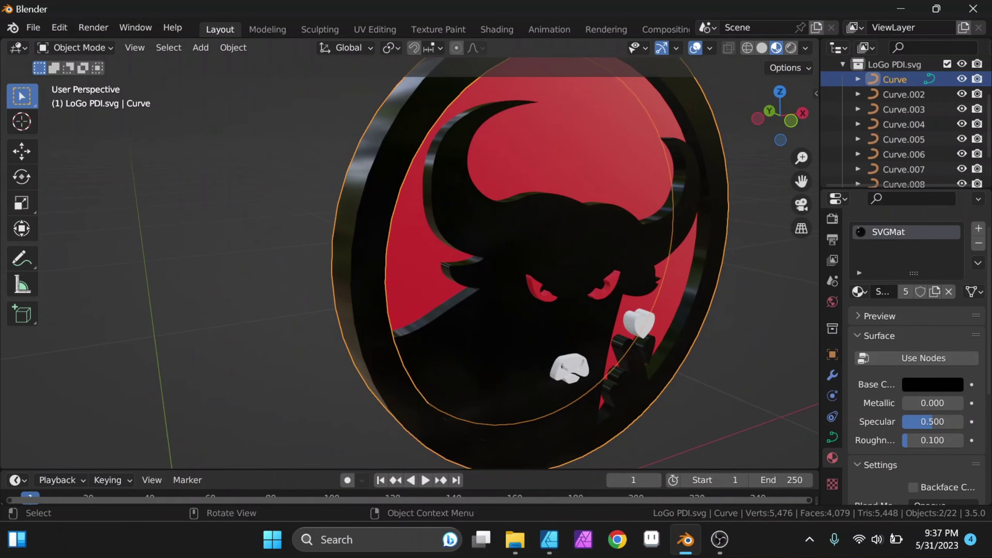
- Step through the logo pieces while orbiting, ending with the left eye Curve.008 selected
{"action": "left_click", "coordinate": [527, 234]}
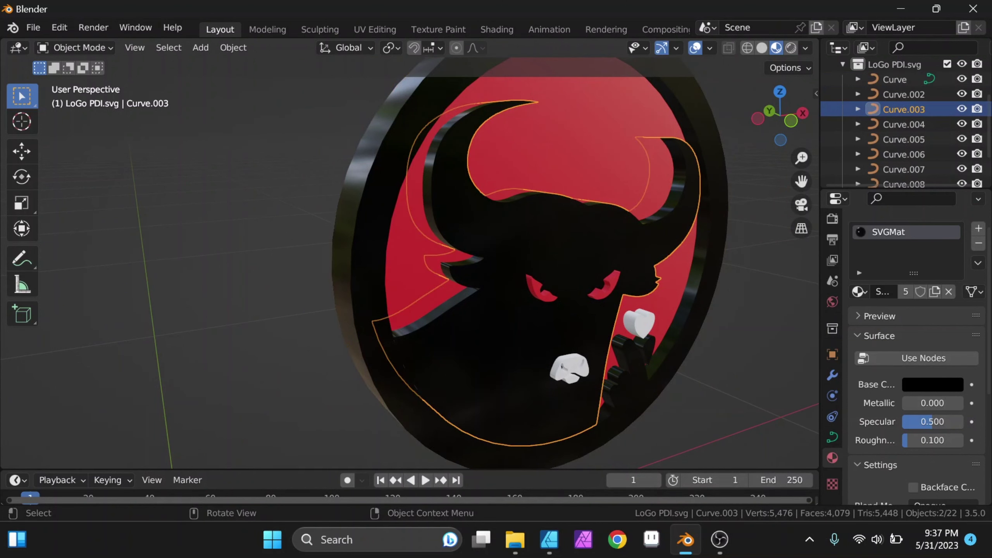
{"action": "key", "text": "Down"}
{"action": "key", "text": "Down"}
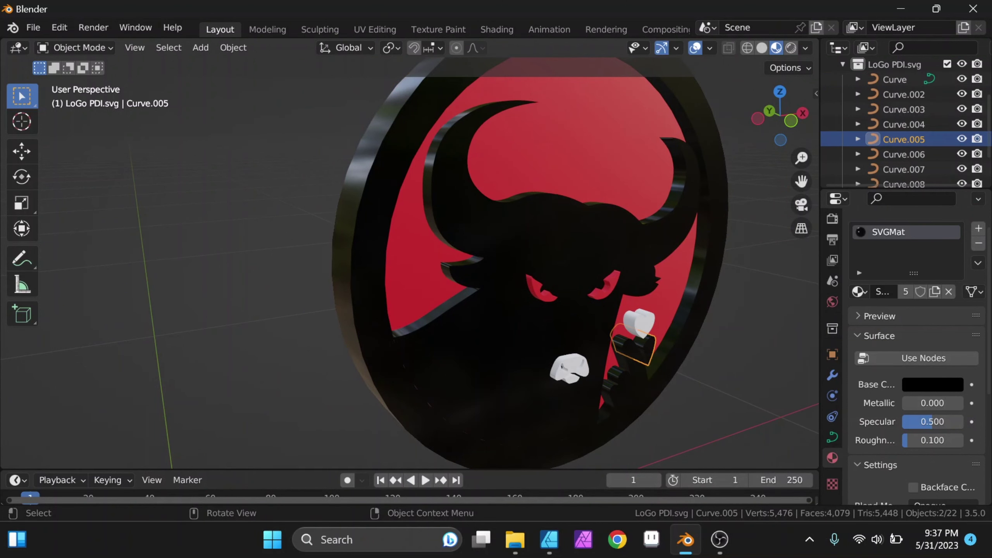
{"action": "key", "text": "Up"}
{"action": "key", "text": "Up"}
{"action": "key", "text": "Up"}
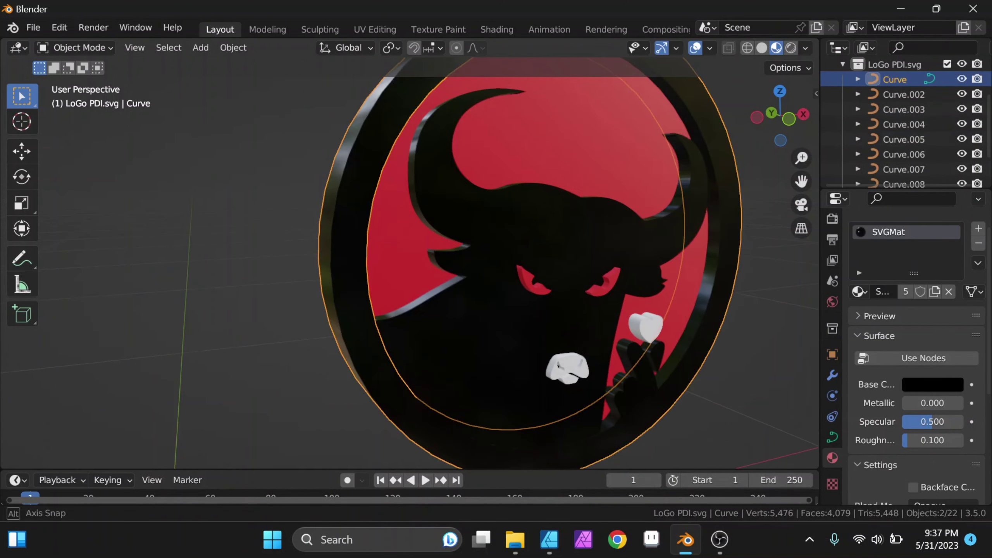
{"action": "middle_click_drag", "start_coordinate": [508, 254], "coordinate": [546, 250]}
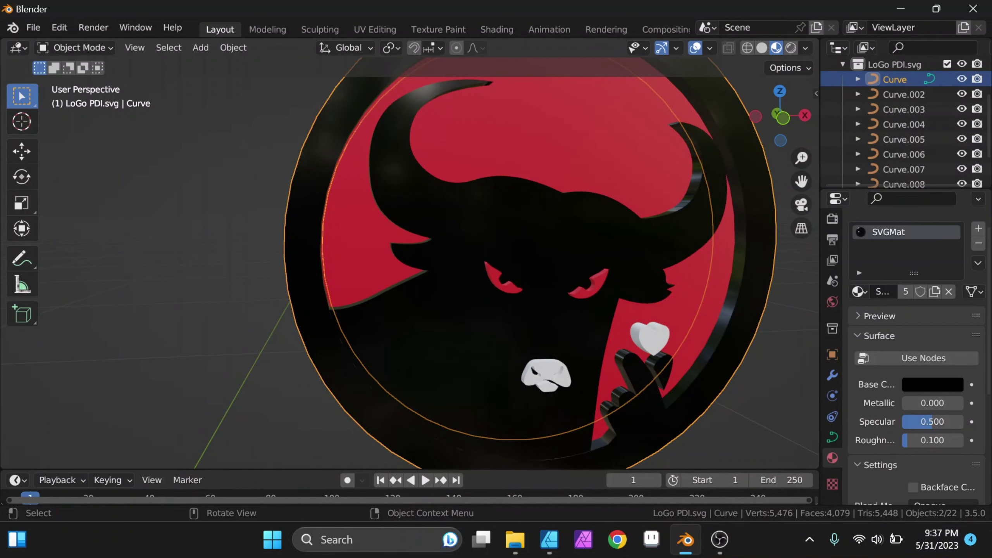
{"action": "key", "text": "Down"}
{"action": "key", "text": "Down"}
{"action": "key", "text": "Down"}
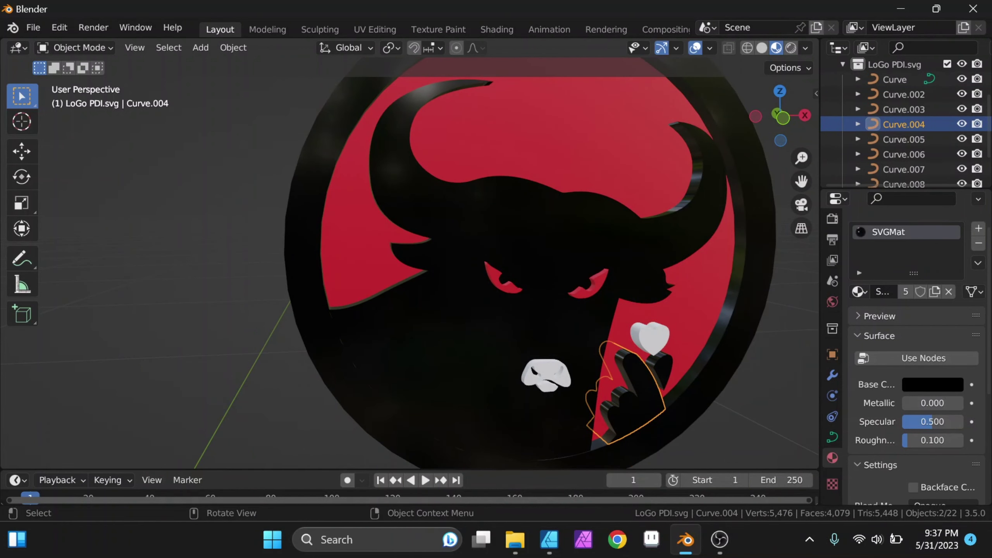
{"action": "scroll", "coordinate": [508, 254], "scroll_direction": "down", "scroll_amount": 2}
{"action": "middle_click_drag", "start_coordinate": [469, 254], "coordinate": [527, 253]}
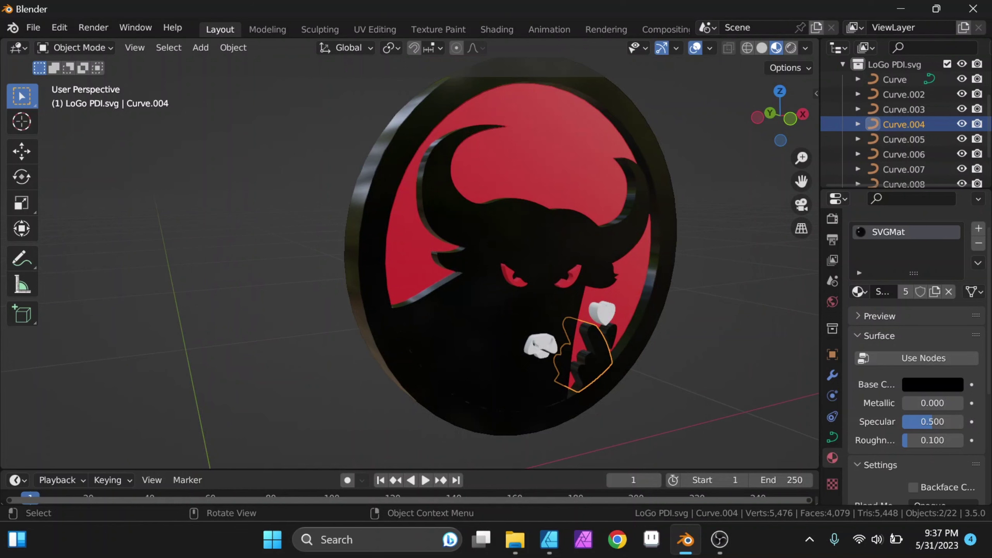
{"action": "scroll", "coordinate": [529, 264], "scroll_direction": "up", "scroll_amount": 1}
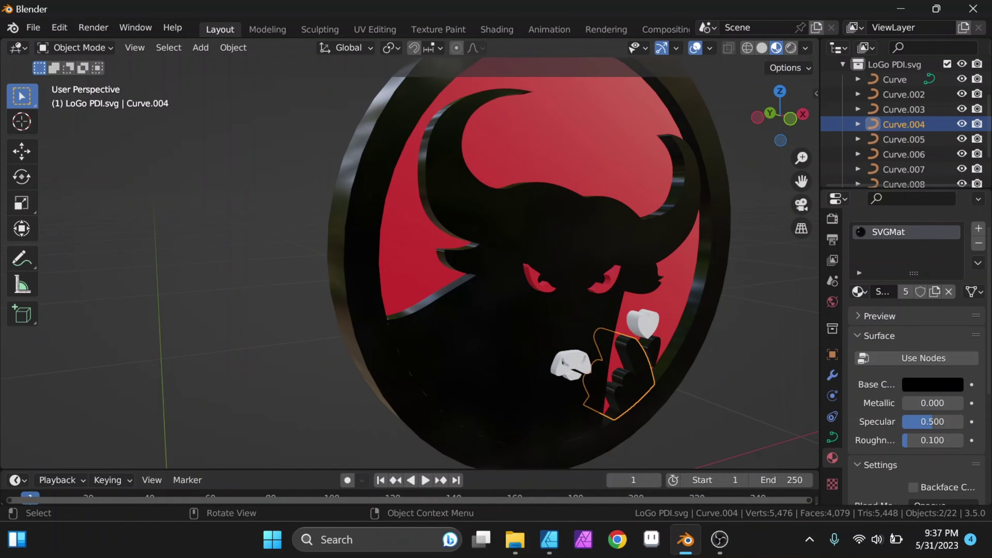
{"action": "left_click", "coordinate": [570, 364]}
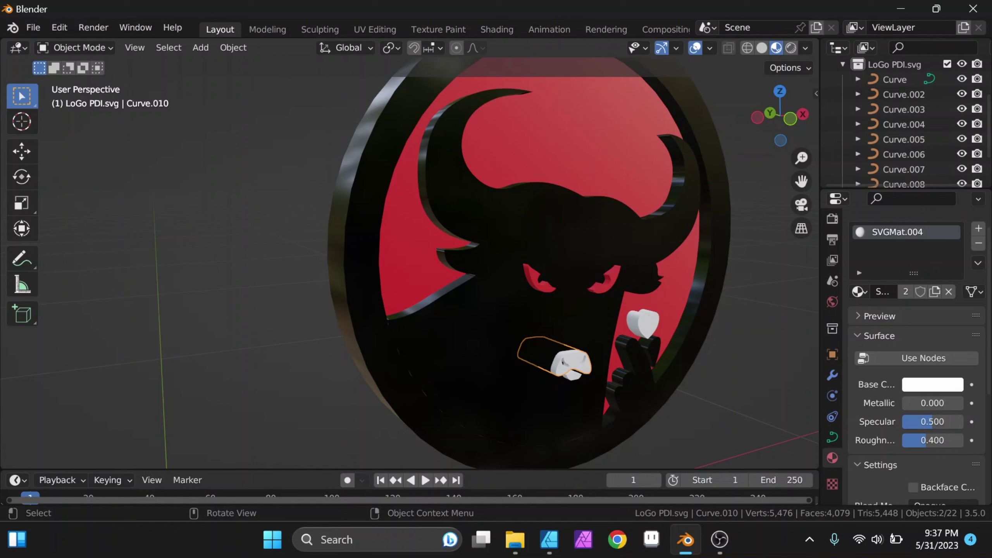
{"action": "left_click", "coordinate": [535, 280]}
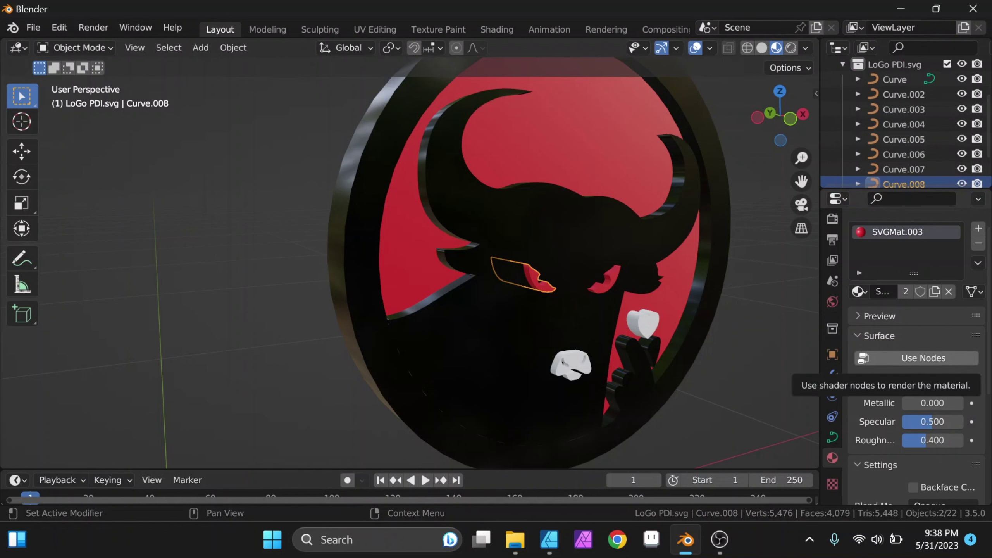
- Enable nodes on the eye material and set red emission at strength 5
{"action": "left_click", "coordinate": [923, 358]}
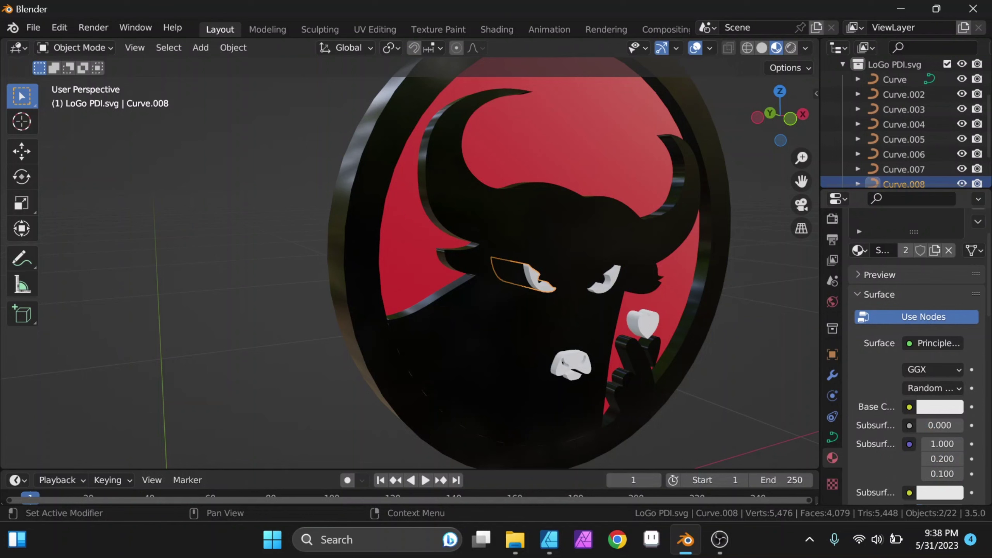
{"action": "scroll", "coordinate": [918, 352], "scroll_direction": "down", "scroll_amount": 10}
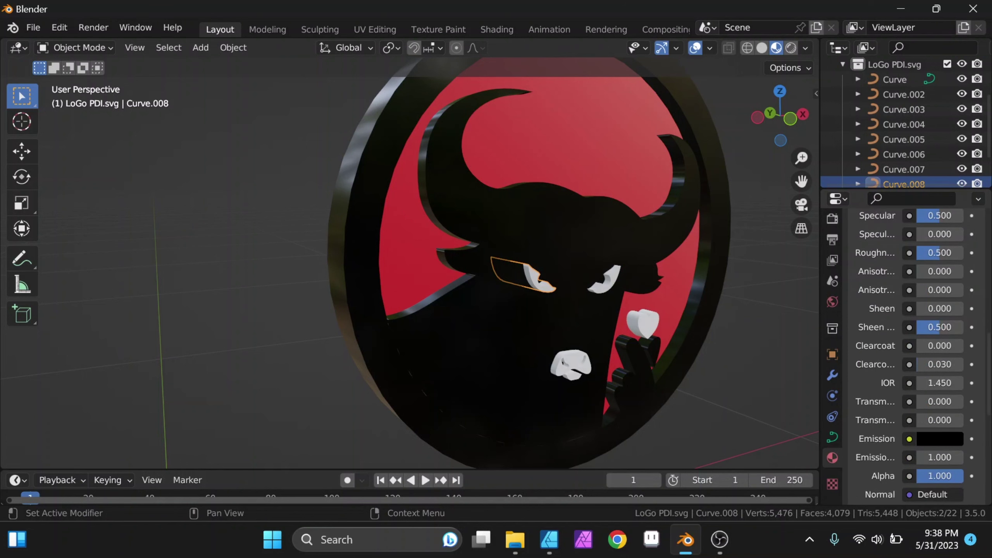
{"action": "scroll", "coordinate": [940, 438], "scroll_direction": "down", "scroll_amount": 2}
{"action": "left_click", "coordinate": [940, 397]}
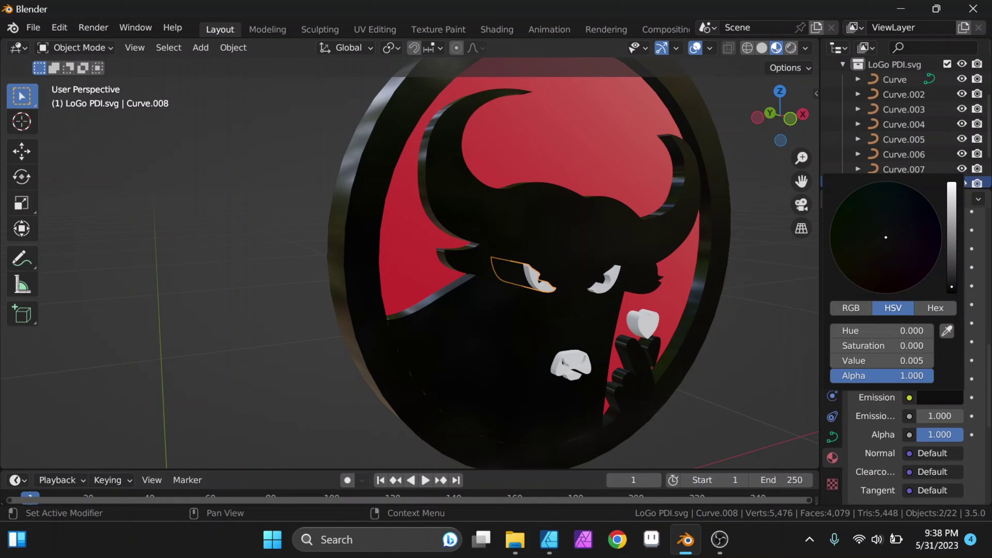
{"action": "key", "text": "ctrl+v"}
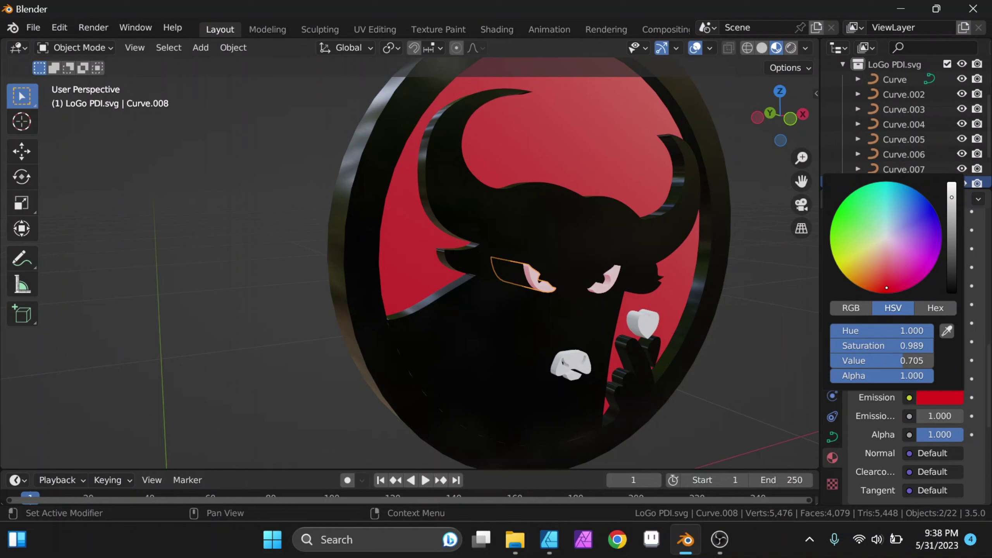
{"action": "left_click_drag", "start_coordinate": [937, 416], "coordinate": [953, 416]}
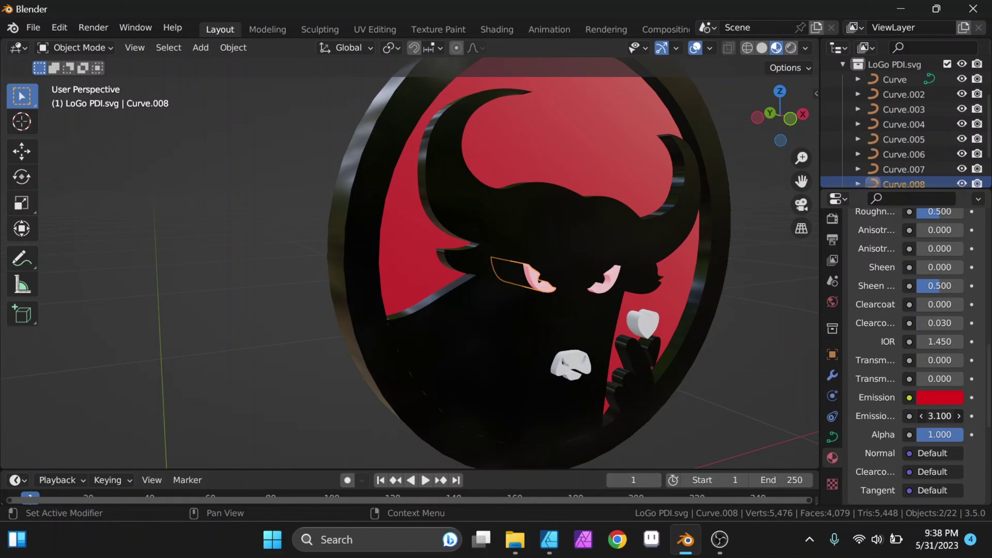
{"action": "left_click", "coordinate": [940, 415]}
{"action": "type", "text": "4.3"}
{"action": "type", "text": "5"}
{"action": "key", "text": "Return"}
{"action": "scroll", "coordinate": [832, 351], "scroll_direction": "up", "scroll_amount": 2}
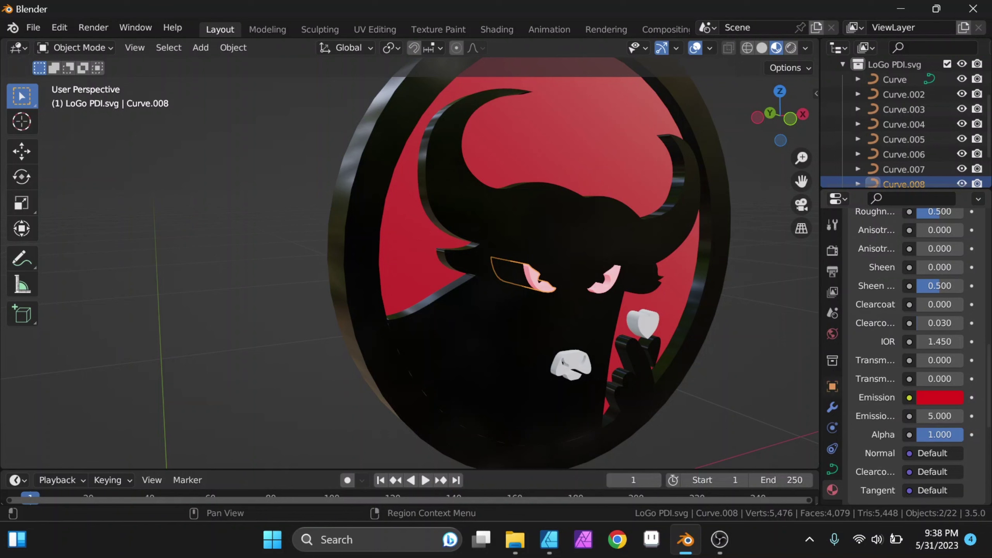
- Enable Bloom in Render Properties and orbit to view the glowing eyes
{"action": "left_click", "coordinate": [832, 250]}
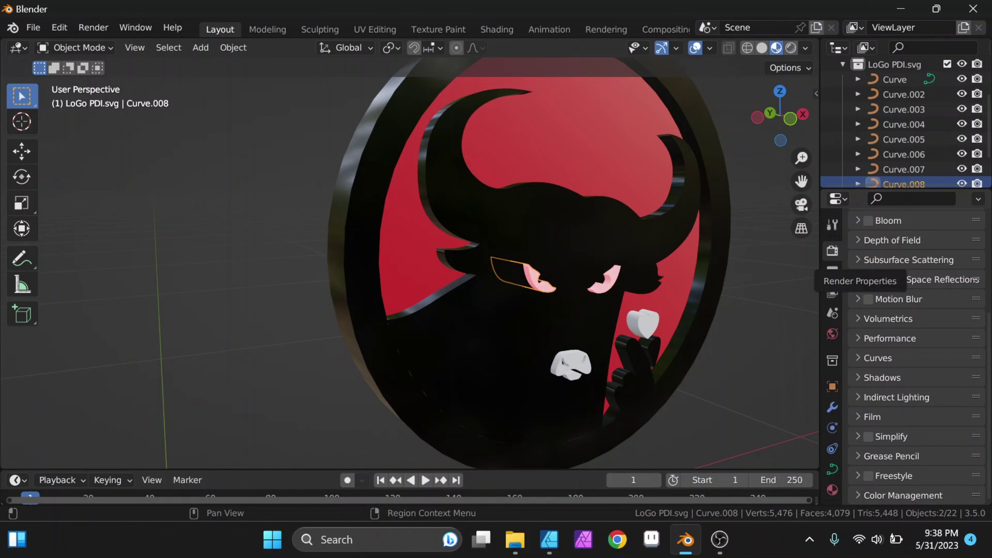
{"action": "left_click", "coordinate": [867, 221]}
{"action": "middle_click_drag", "start_coordinate": [468, 274], "coordinate": [527, 274]}
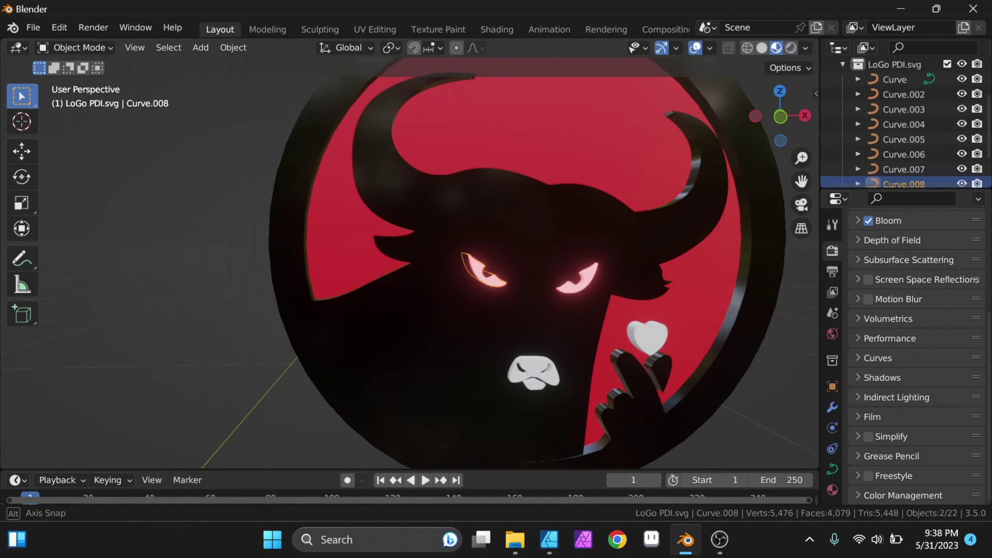
{"action": "scroll", "coordinate": [488, 250], "scroll_direction": "down", "scroll_amount": 3}
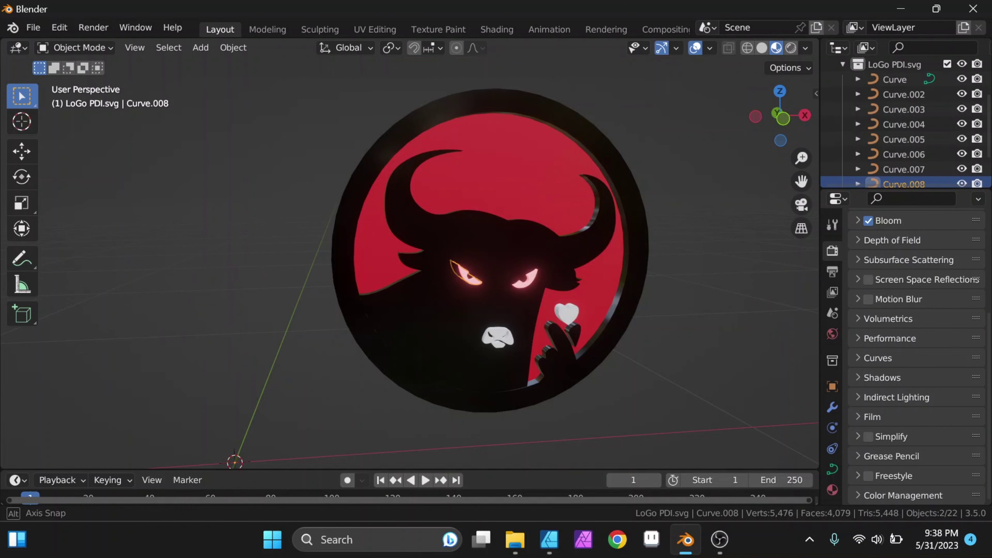
{"action": "middle_click_drag", "start_coordinate": [489, 254], "coordinate": [473, 258]}
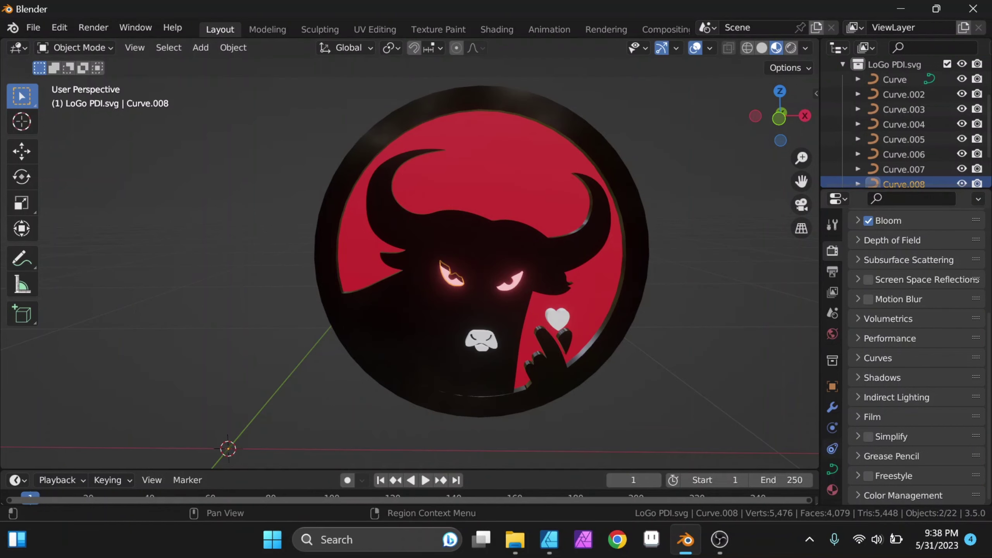
- Set the eye material's Emission Strength to 4, then deselect all and orbit to the rim
{"action": "left_click", "coordinate": [832, 490]}
{"action": "scroll", "coordinate": [914, 352], "scroll_direction": "down", "scroll_amount": 2}
{"action": "scroll", "coordinate": [914, 352], "scroll_direction": "down", "scroll_amount": 8}
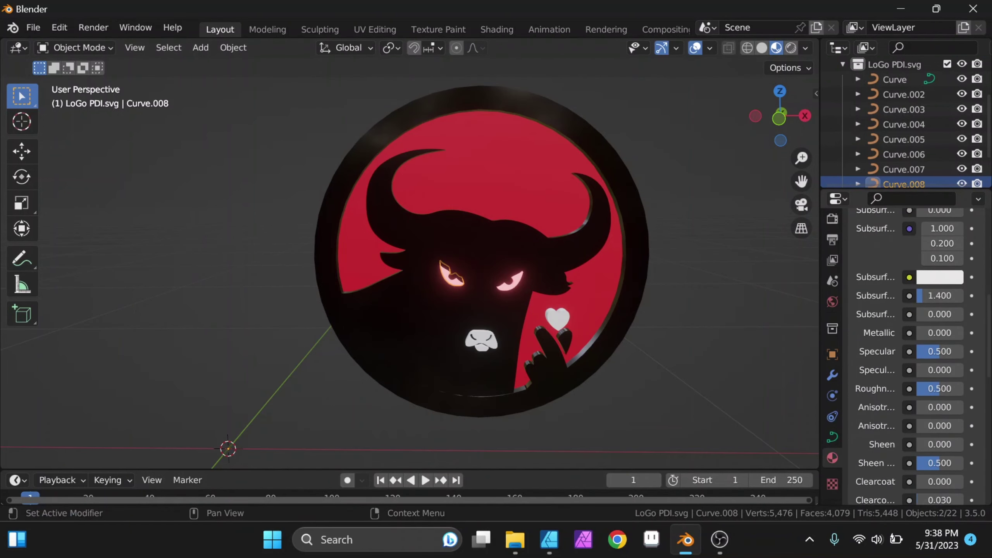
{"action": "scroll", "coordinate": [939, 386], "scroll_direction": "down", "scroll_amount": 4}
{"action": "scroll", "coordinate": [940, 386], "scroll_direction": "down", "scroll_amount": 1}
{"action": "left_click", "coordinate": [940, 386]}
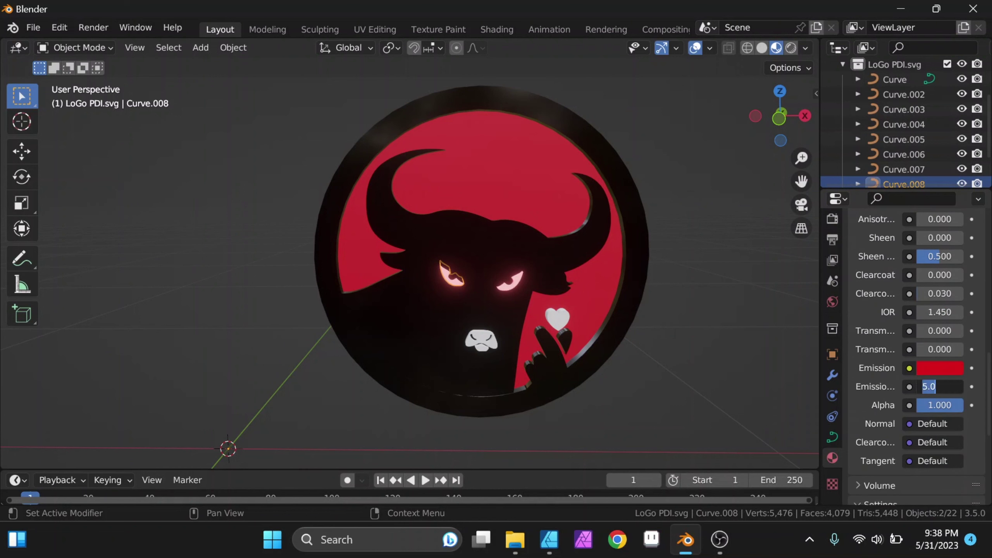
{"action": "type", "text": "4"}
{"action": "key", "text": "Return"}
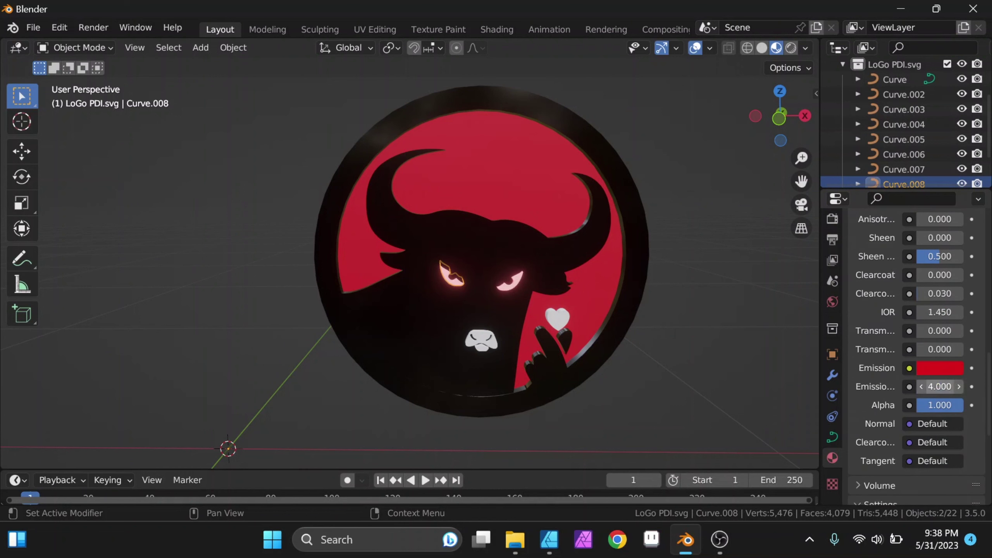
{"action": "key", "text": "alt+a"}
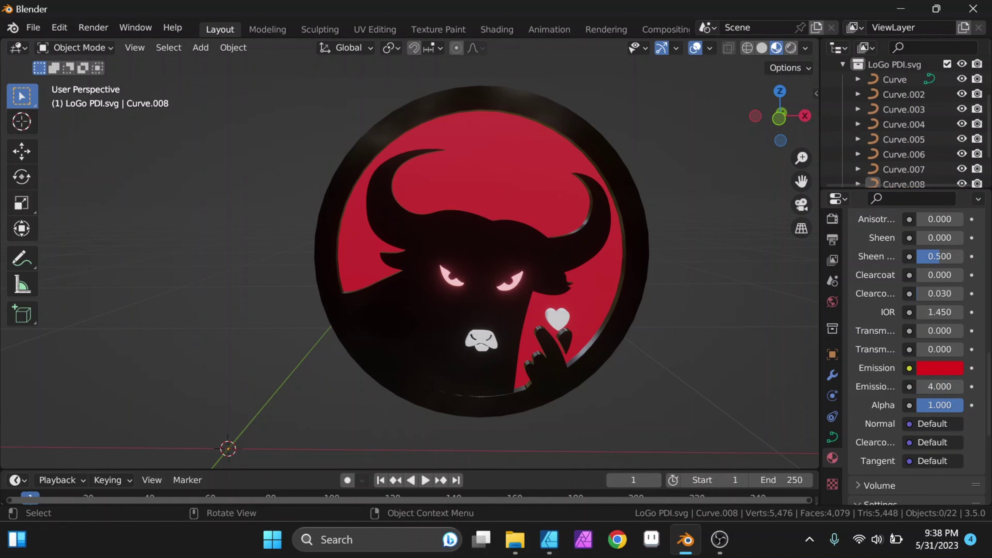
{"action": "scroll", "coordinate": [410, 264], "scroll_direction": "up", "scroll_amount": 3}
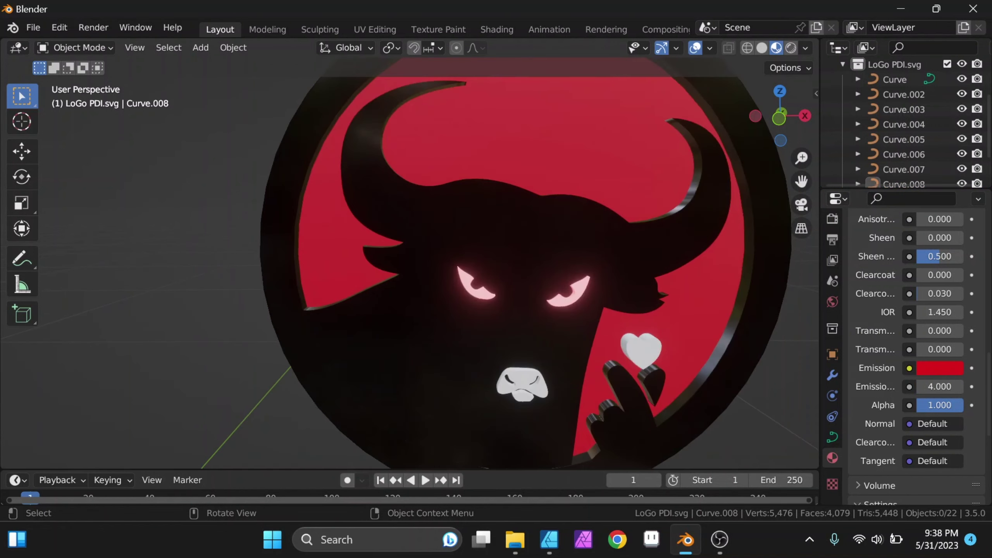
{"action": "mouse_move", "coordinate": [410, 264]}
{"action": "middle_mouse_down"}
{"action": "mouse_move", "coordinate": [488, 266]}
{"action": "mouse_move", "coordinate": [457, 283]}
{"action": "middle_mouse_up"}
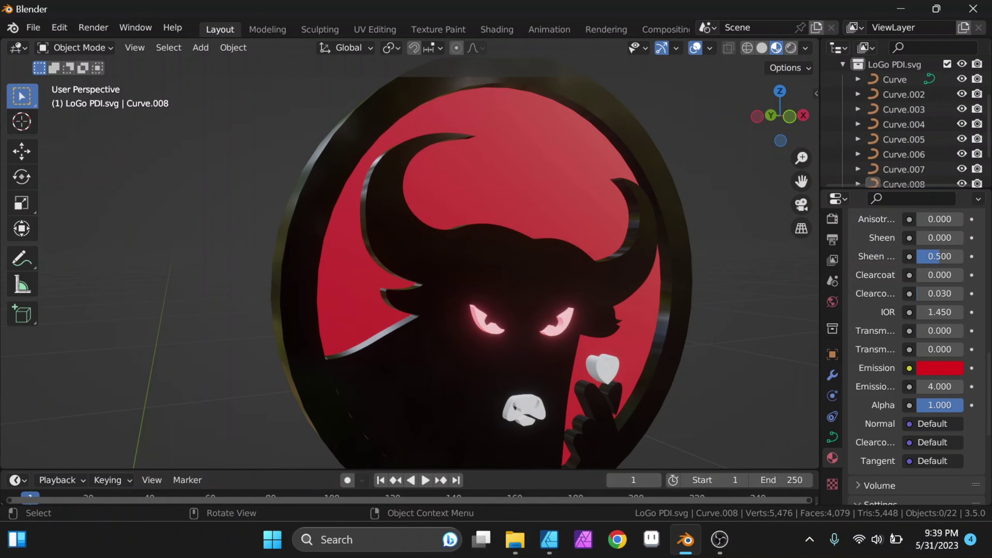
- Link the eyes' glowing material to the circular backdrop with Ctrl+L Link Materials
{"action": "left_click", "coordinate": [904, 94]}
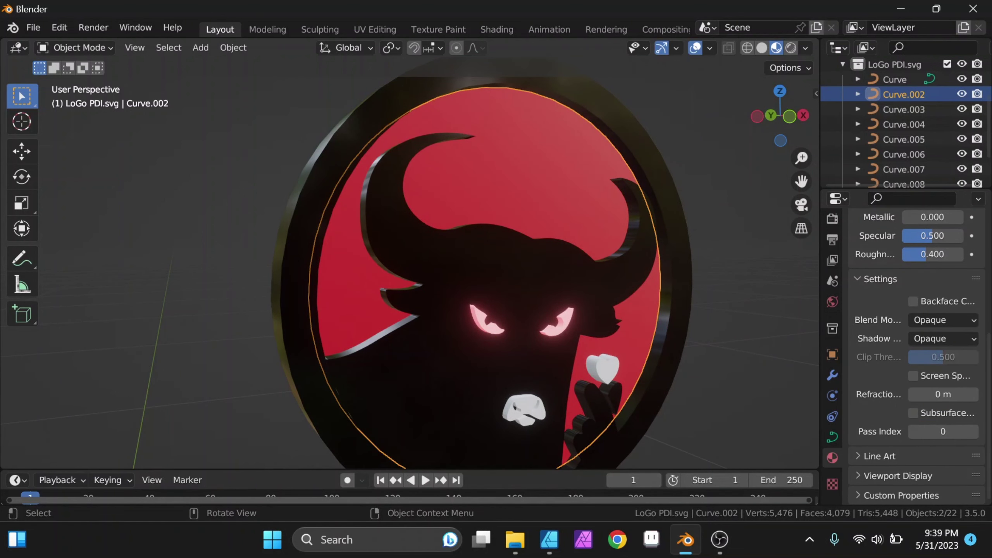
{"action": "left_click", "coordinate": [553, 319], "text": "shift"}
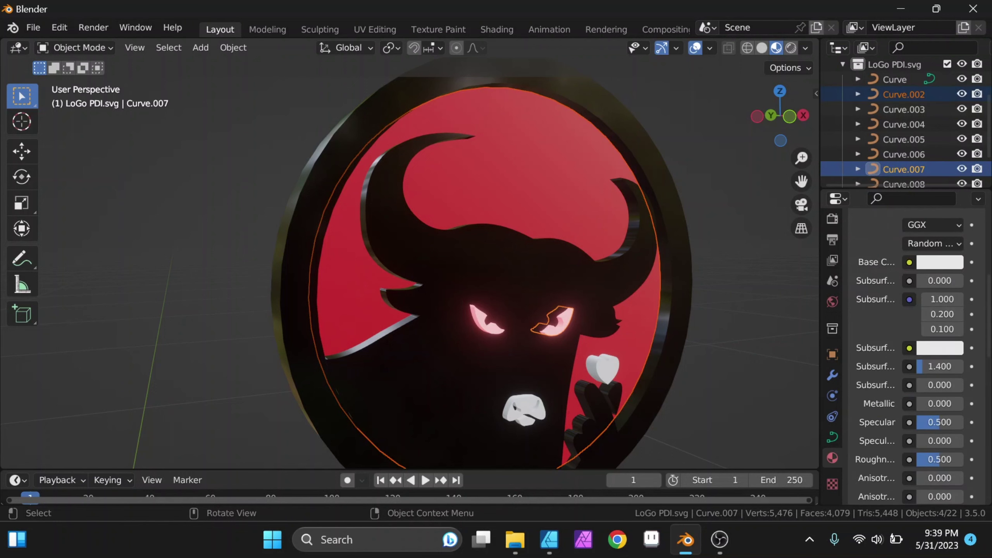
{"action": "scroll", "coordinate": [916, 352], "scroll_direction": "up", "scroll_amount": 3}
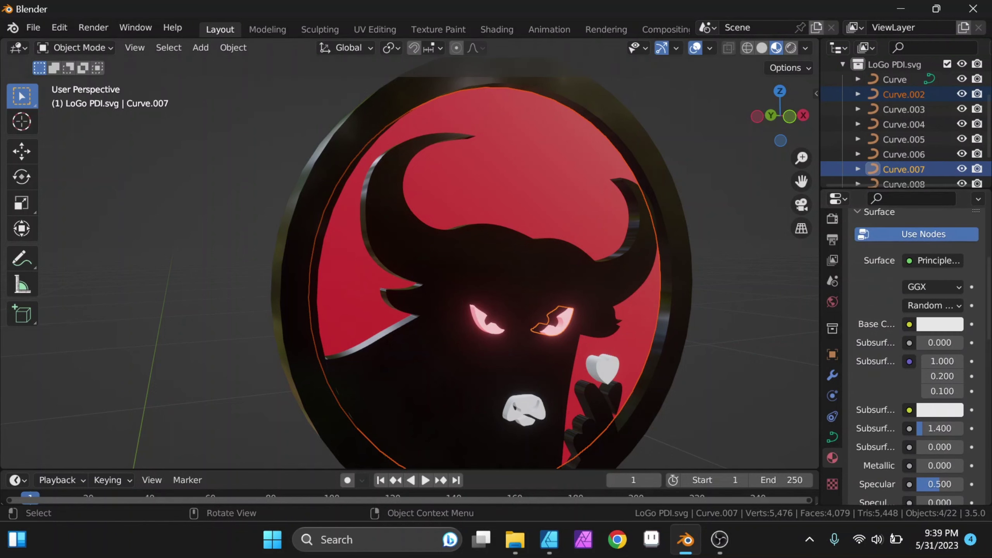
{"action": "key", "text": "ctrl"}
{"action": "key", "text": "ctrl+l"}
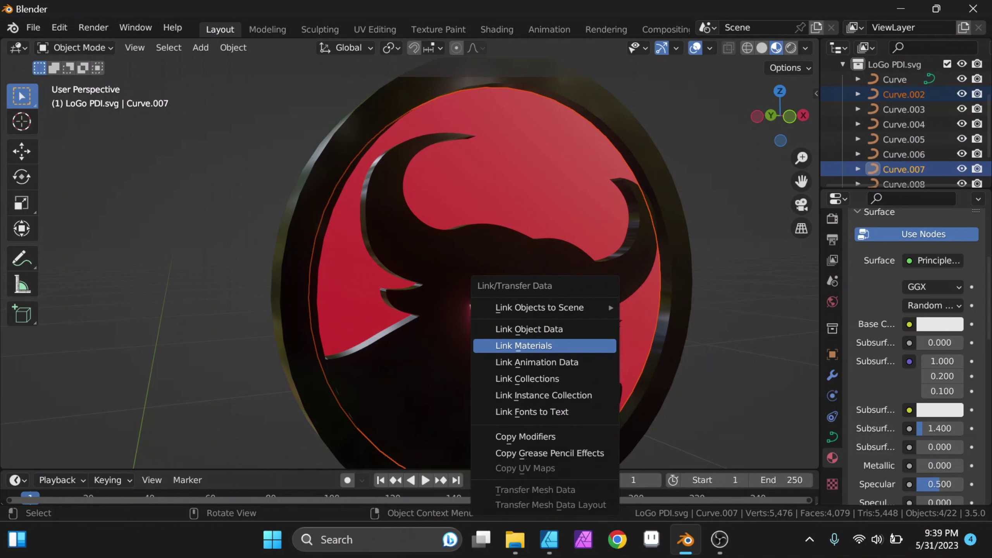
{"action": "left_click", "coordinate": [578, 346]}
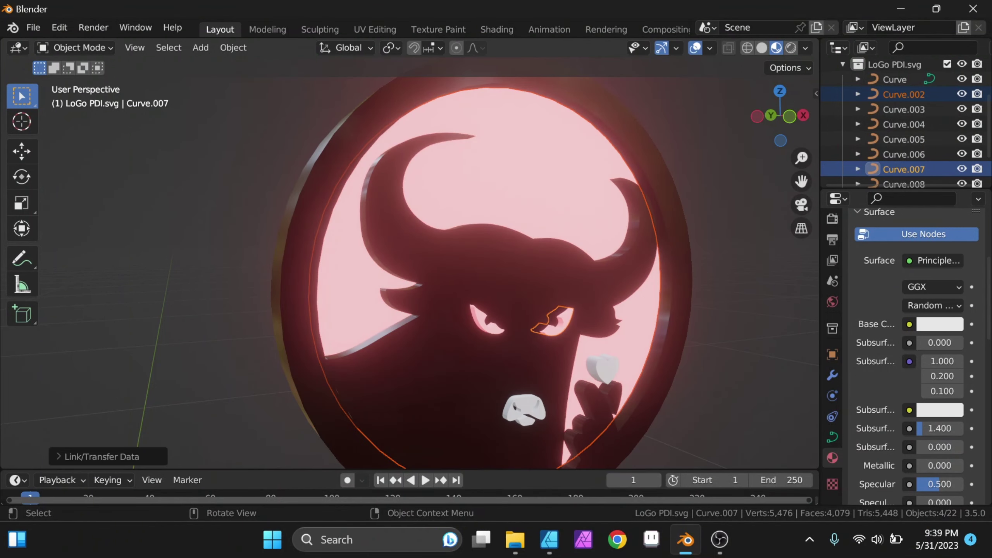
- Orbit front-on and select only the backdrop Curve.002 to confirm the shared material
{"action": "middle_click_drag", "start_coordinate": [578, 345], "coordinate": [492, 343]}
{"action": "scroll", "coordinate": [547, 345], "scroll_direction": "down", "scroll_amount": 3}
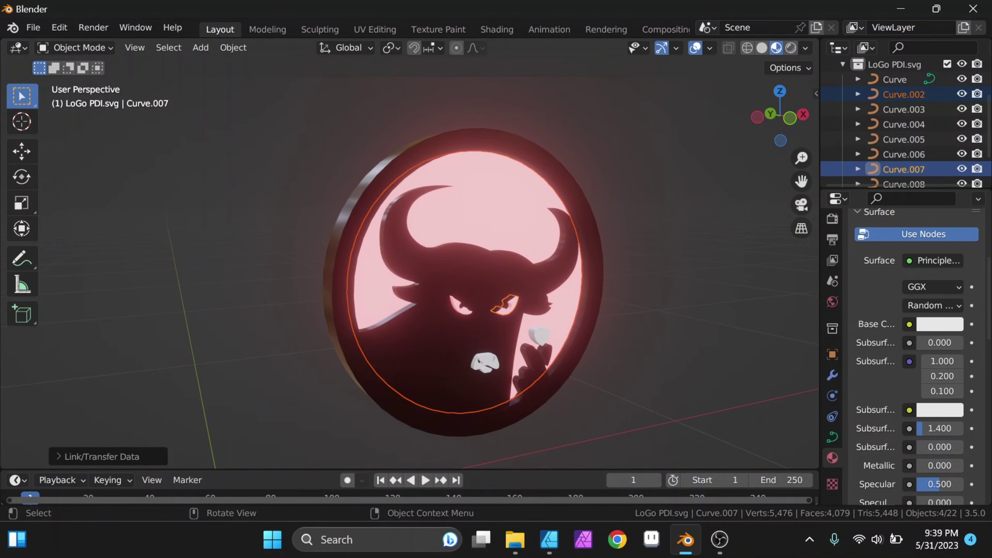
{"action": "left_click", "coordinate": [903, 94]}
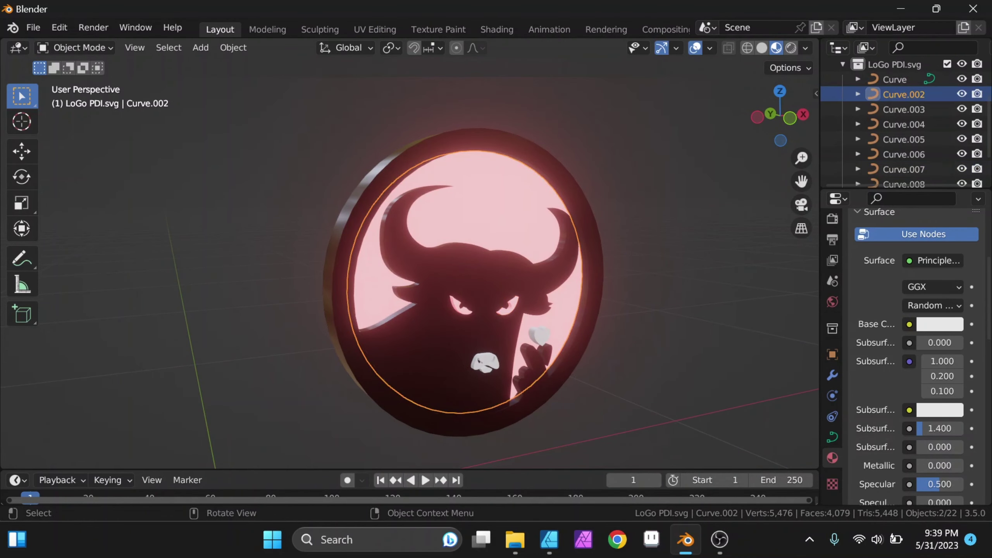
{"action": "scroll", "coordinate": [918, 352], "scroll_direction": "up", "scroll_amount": 3}
{"action": "scroll", "coordinate": [918, 351], "scroll_direction": "up", "scroll_amount": 3}
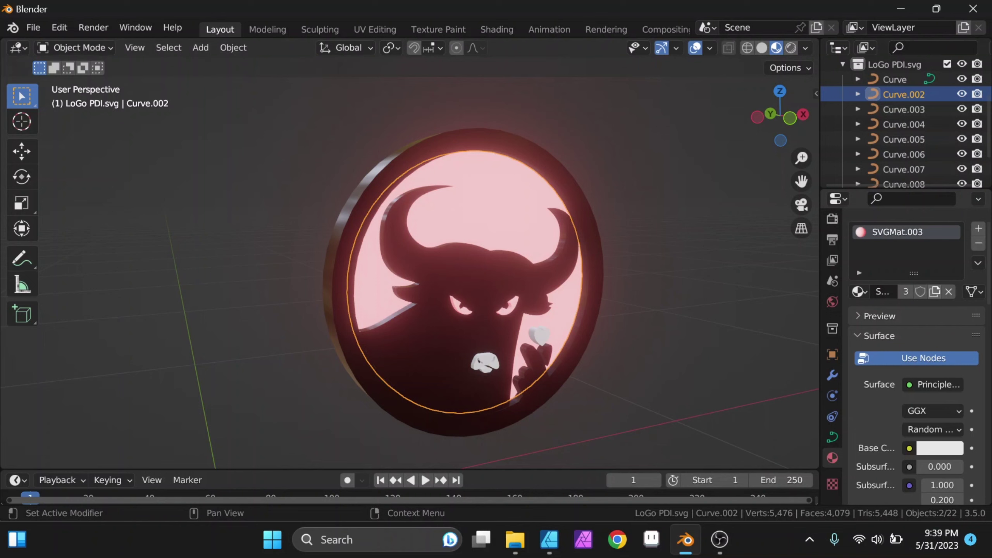
- Make the backdrop's material a single-user copy, briefly dropping its emission to 0.5
{"action": "left_click", "coordinate": [935, 291]}
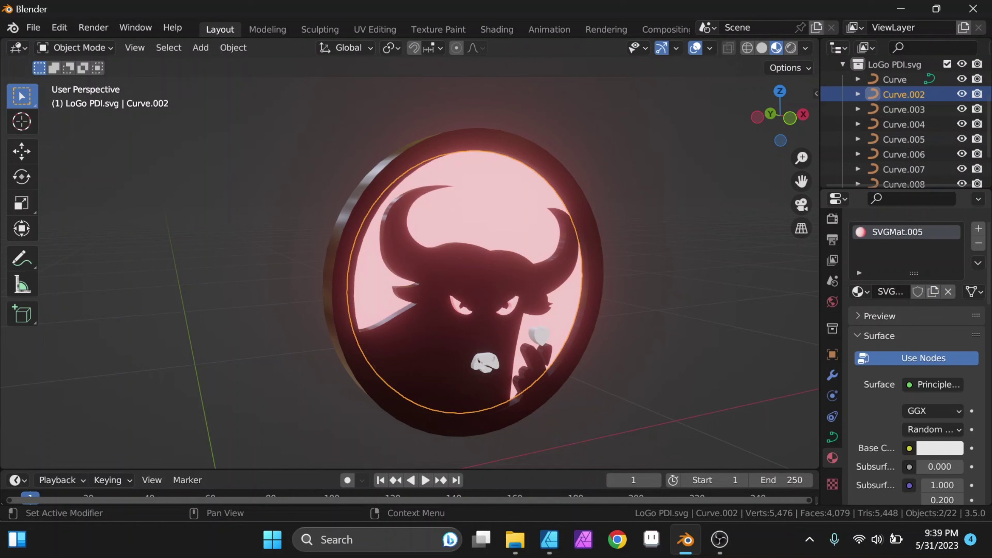
{"action": "scroll", "coordinate": [935, 291], "scroll_direction": "down", "scroll_amount": 7}
{"action": "scroll", "coordinate": [935, 291], "scroll_direction": "down", "scroll_amount": 2}
{"action": "scroll", "coordinate": [939, 374], "scroll_direction": "down", "scroll_amount": 5}
{"action": "scroll", "coordinate": [939, 374], "scroll_direction": "down", "scroll_amount": 4}
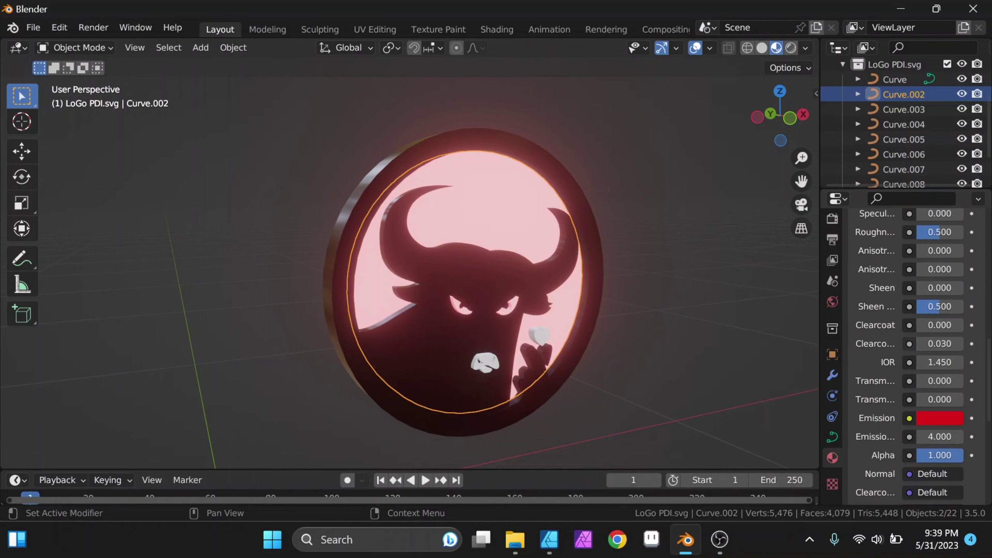
{"action": "scroll", "coordinate": [940, 375], "scroll_direction": "down", "scroll_amount": 3}
{"action": "left_click_drag", "start_coordinate": [939, 375], "coordinate": [910, 375]}
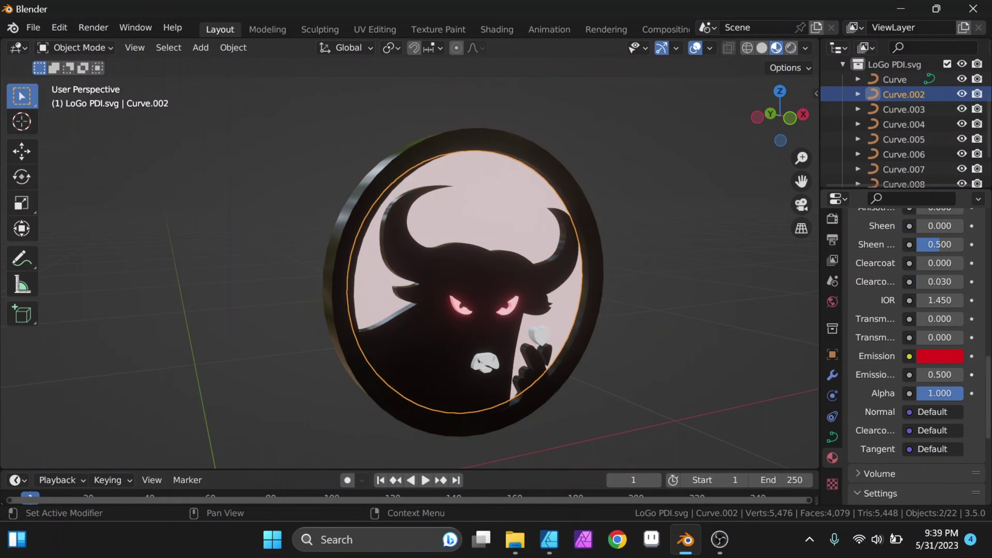
{"action": "scroll", "coordinate": [940, 374], "scroll_direction": "up", "scroll_amount": 4}
{"action": "scroll", "coordinate": [940, 374], "scroll_direction": "up", "scroll_amount": 7}
{"action": "scroll", "coordinate": [939, 374], "scroll_direction": "up", "scroll_amount": 2}
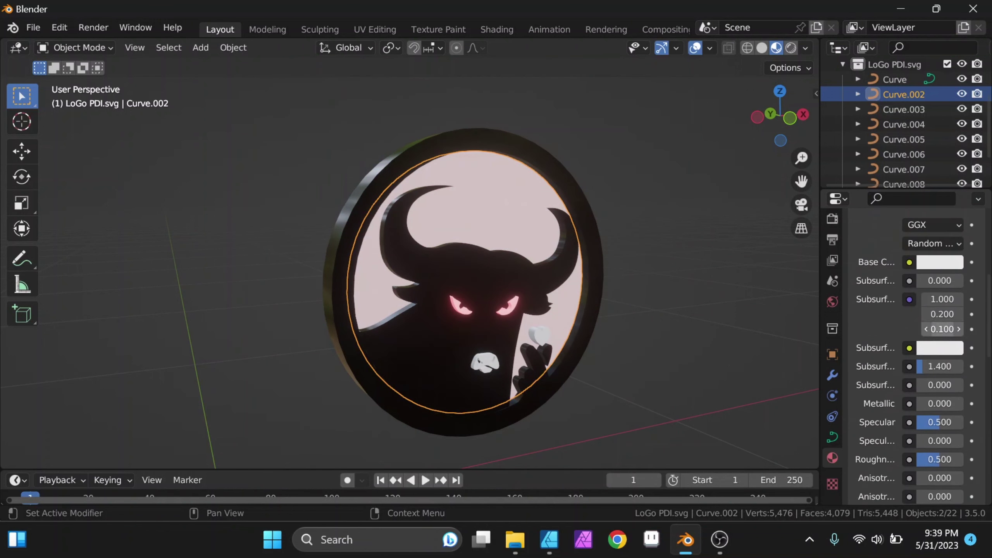
- Set the backdrop's Base Color to red and Emission Strength to 3
{"action": "left_click", "coordinate": [940, 262]}
{"action": "left_click_drag", "start_coordinate": [886, 156], "coordinate": [886, 153]}
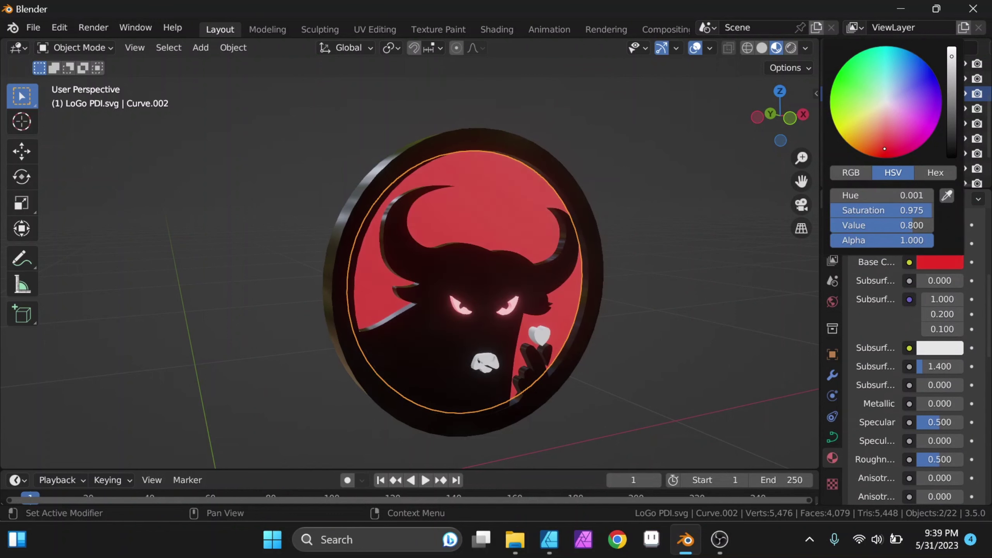
{"action": "scroll", "coordinate": [939, 437], "scroll_direction": "down", "scroll_amount": 5}
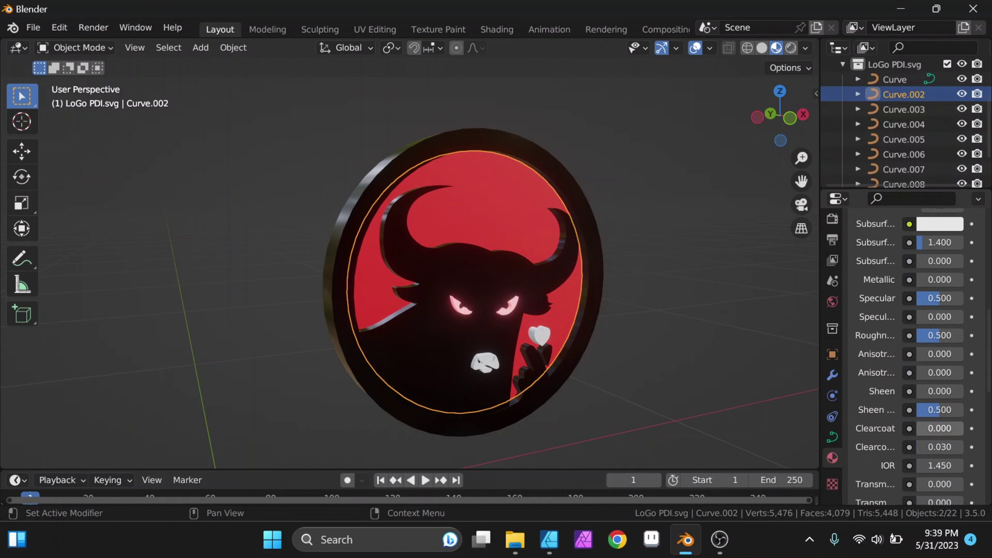
{"action": "scroll", "coordinate": [940, 436], "scroll_direction": "down", "scroll_amount": 6}
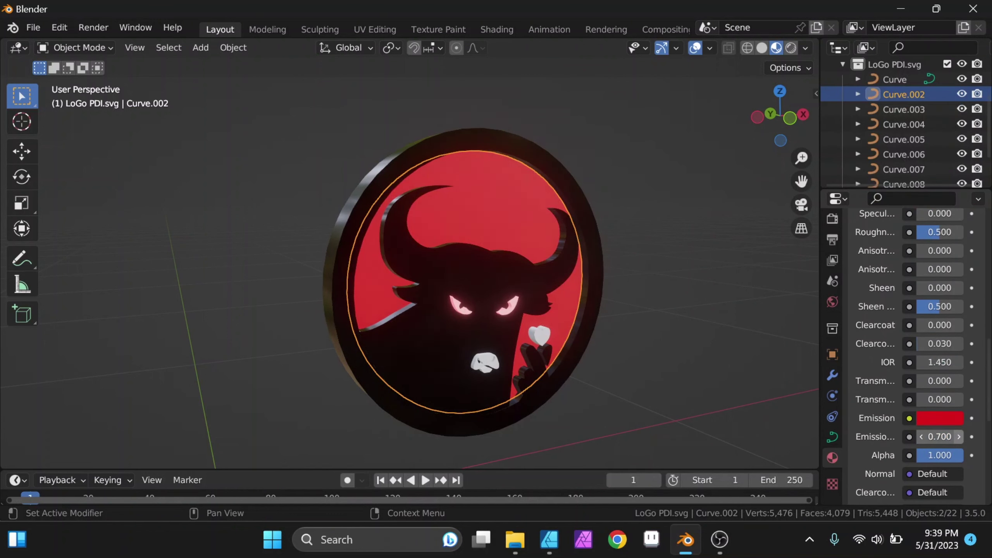
{"action": "left_click_drag", "start_coordinate": [940, 436], "coordinate": [955, 436]}
{"action": "left_click", "coordinate": [940, 437]}
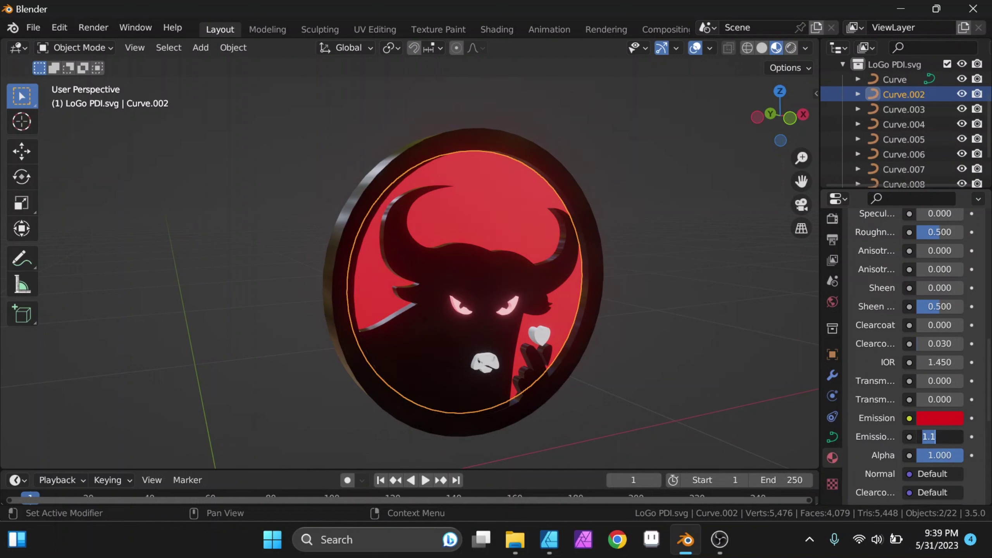
{"action": "type", "text": "3"}
{"action": "key", "text": "Return"}
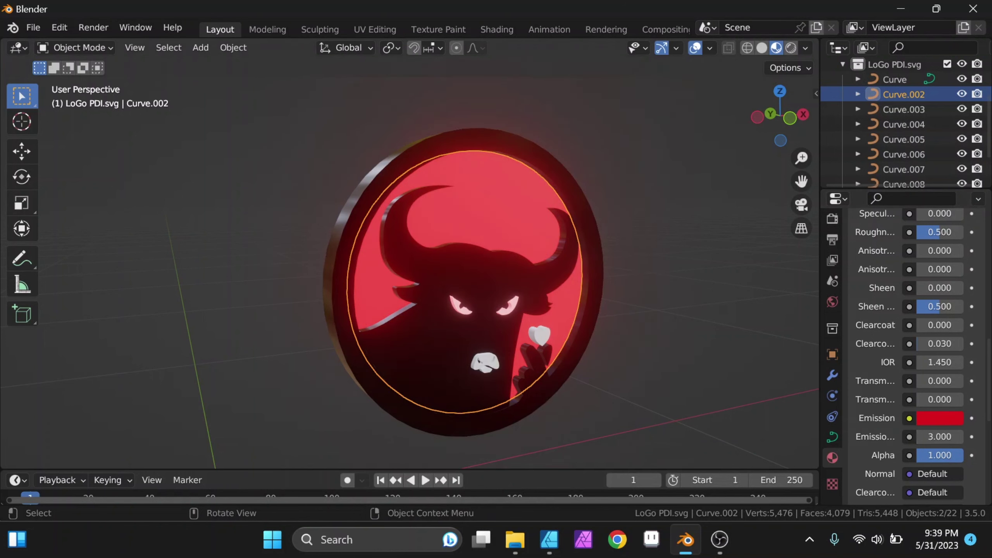
- Give Curve.007 a light red base colour (H 0.996, S 0.786, V 0.800), then deselect all and orbit
{"action": "left_click", "coordinate": [502, 303]}
{"action": "scroll", "coordinate": [898, 352], "scroll_direction": "up", "scroll_amount": 6}
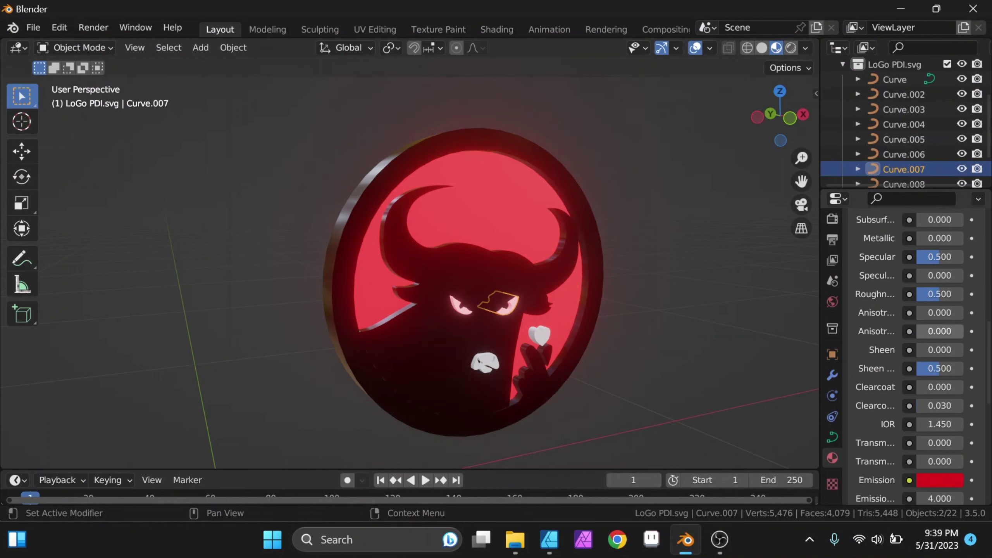
{"action": "scroll", "coordinate": [898, 352], "scroll_direction": "up", "scroll_amount": 3}
{"action": "scroll", "coordinate": [937, 313], "scroll_direction": "up", "scroll_amount": 2}
{"action": "scroll", "coordinate": [937, 313], "scroll_direction": "up", "scroll_amount": 3}
{"action": "left_click", "coordinate": [940, 304]}
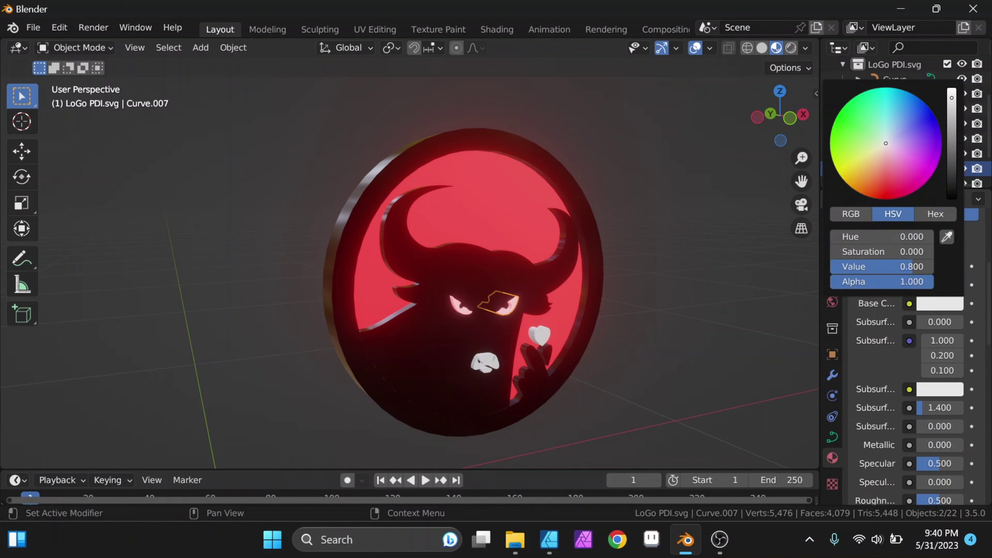
{"action": "left_click", "coordinate": [883, 180]}
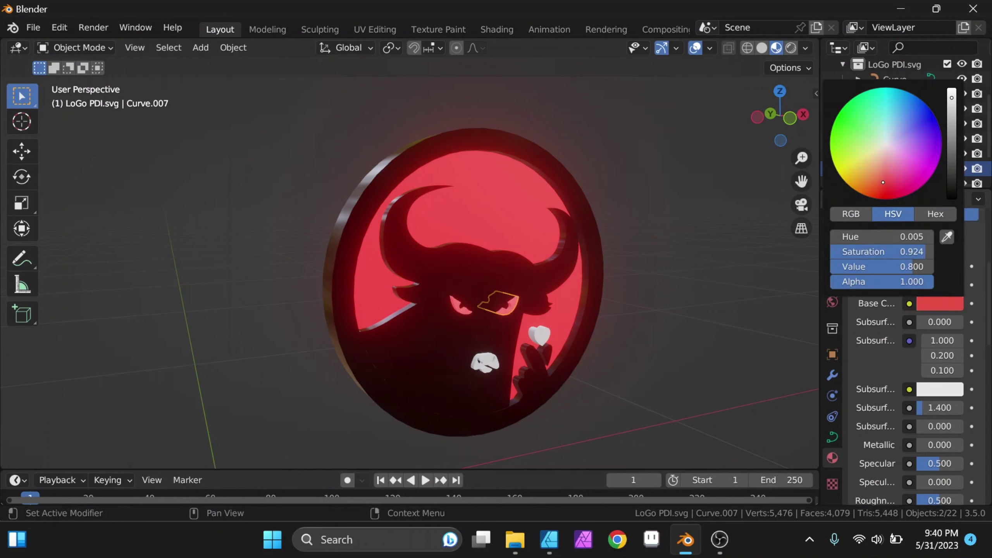
{"action": "left_click_drag", "start_coordinate": [883, 182], "coordinate": [887, 171]}
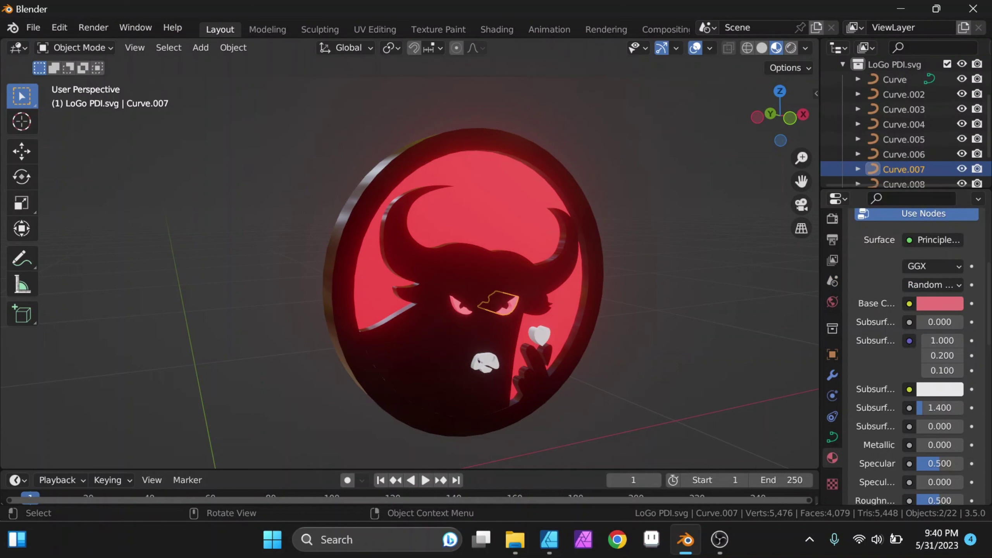
{"action": "key", "text": "alt+a"}
{"action": "mouse_move", "coordinate": [449, 274]}
{"action": "middle_mouse_down"}
{"action": "mouse_move", "coordinate": [430, 274]}
{"action": "mouse_move", "coordinate": [465, 273]}
{"action": "middle_mouse_up"}
{"action": "scroll", "coordinate": [460, 273], "scroll_direction": "up", "scroll_amount": 2}
{"action": "scroll", "coordinate": [913, 352], "scroll_direction": "down", "scroll_amount": 2}
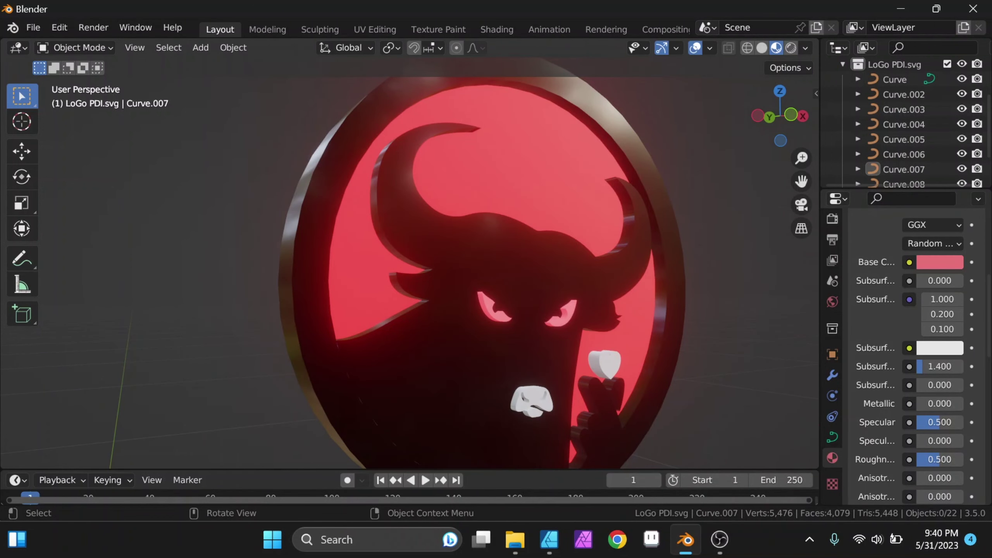
- Give the backdrop Curve.002 roughness 0.1 and enter emission strength 4
{"action": "left_click", "coordinate": [903, 94]}
{"action": "scroll", "coordinate": [939, 418], "scroll_direction": "down", "scroll_amount": 2}
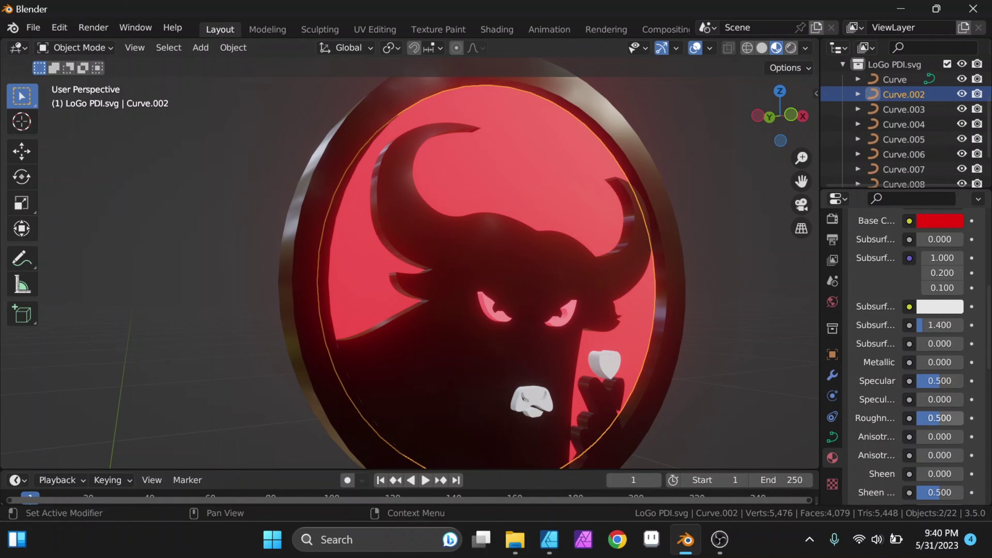
{"action": "left_click_drag", "start_coordinate": [939, 418], "coordinate": [932, 417]}
{"action": "left_click_drag", "start_coordinate": [939, 417], "coordinate": [927, 418]}
{"action": "left_click", "coordinate": [939, 418]}
{"action": "type", "text": "0"}
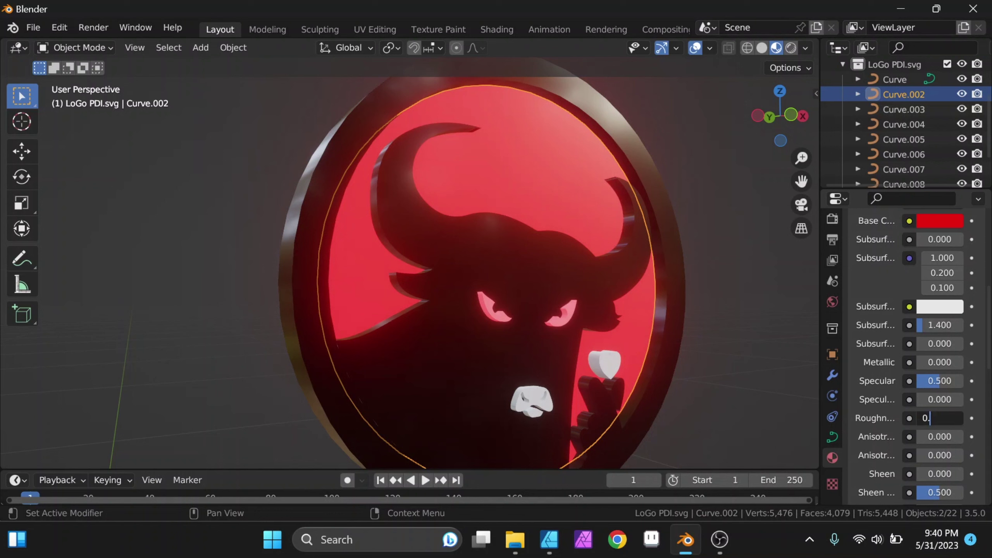
{"action": "type", "text": ".1"}
{"action": "key", "text": "Return"}
{"action": "scroll", "coordinate": [909, 351], "scroll_direction": "down", "scroll_amount": 8}
{"action": "left_click", "coordinate": [939, 395]}
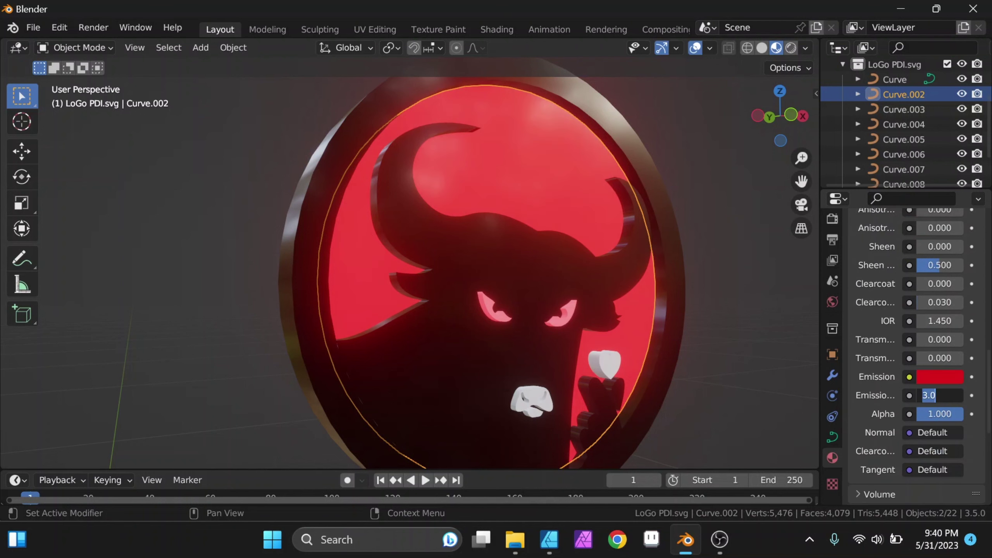
{"action": "type", "text": "4"}
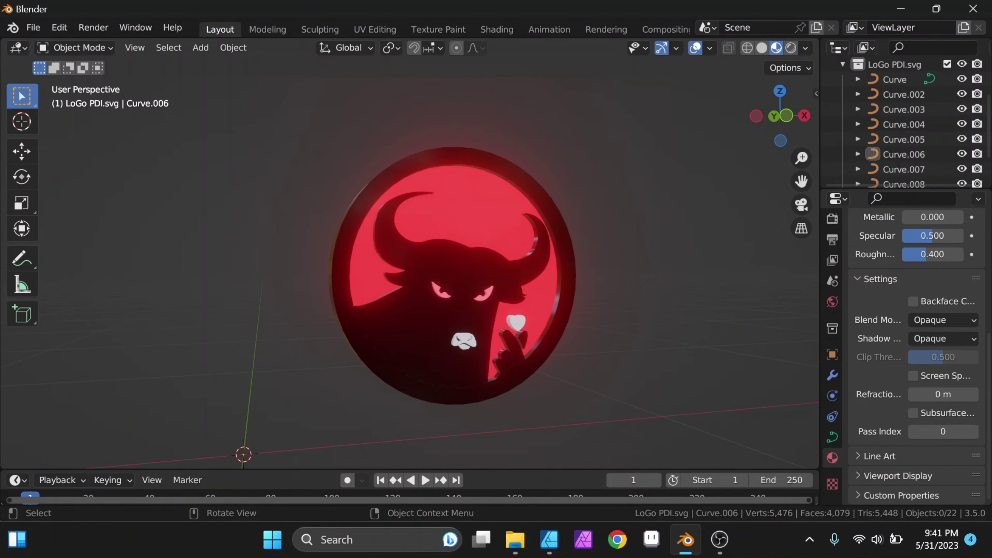
{"action": "middle_click_drag", "start_coordinate": [391, 273], "coordinate": [449, 273]}
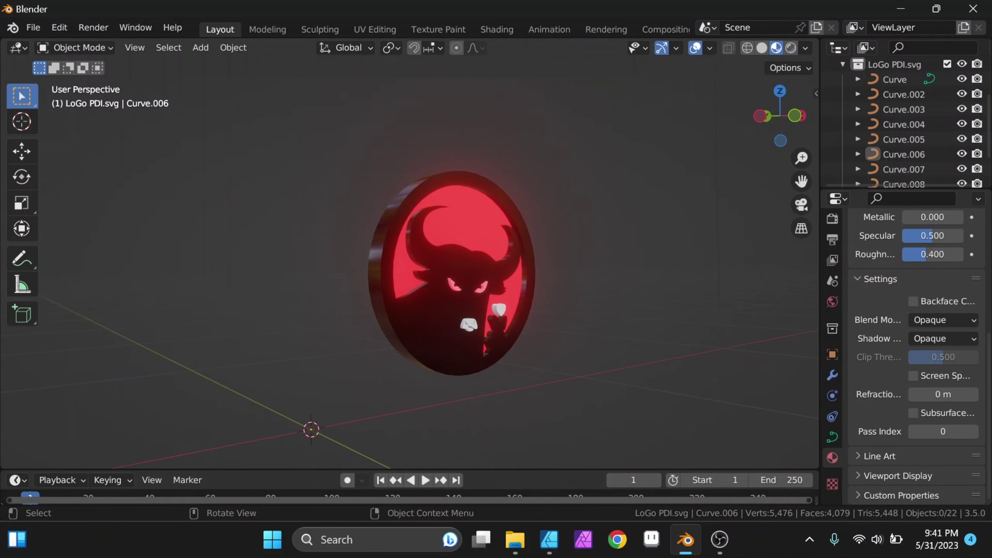
{"action": "scroll", "coordinate": [465, 285], "scroll_direction": "up", "scroll_amount": 3}
{"action": "middle_click_drag", "start_coordinate": [449, 273], "coordinate": [391, 274]}
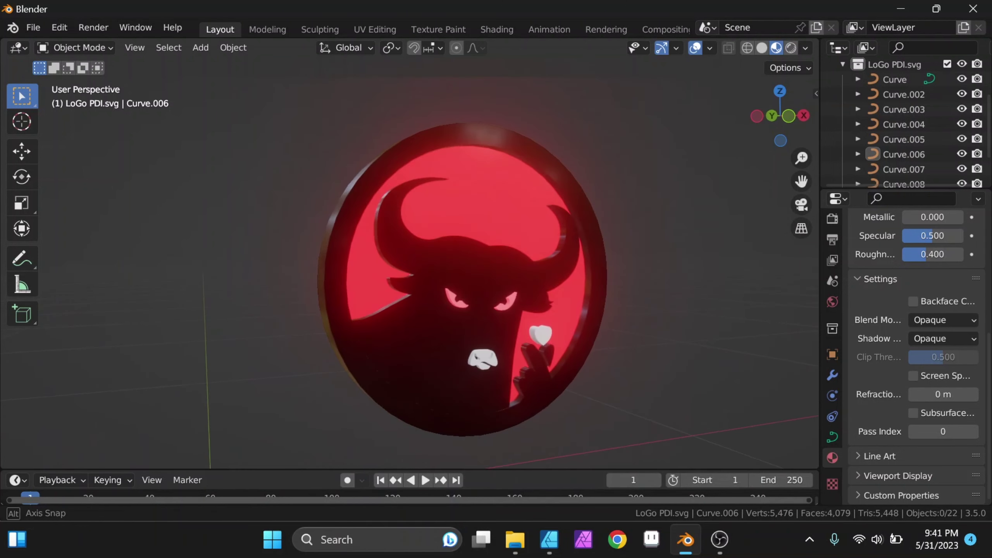